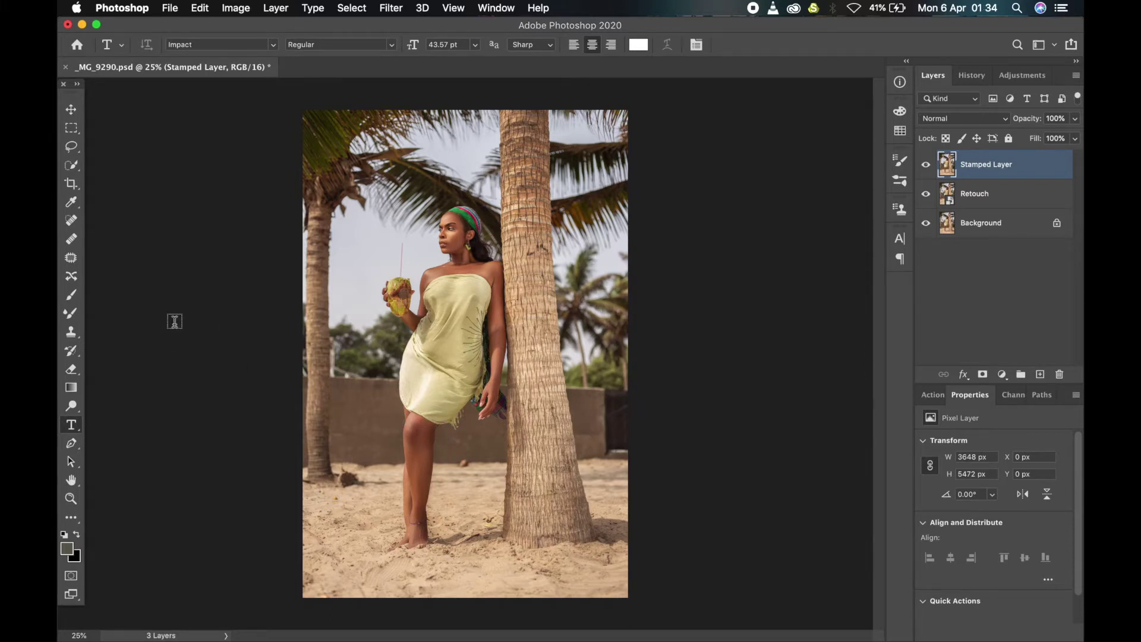
Select the skin on the woman's face, neck, shoulders, arms and hands with Quick Selection, subtracting the gap beside the dress.
key(w)
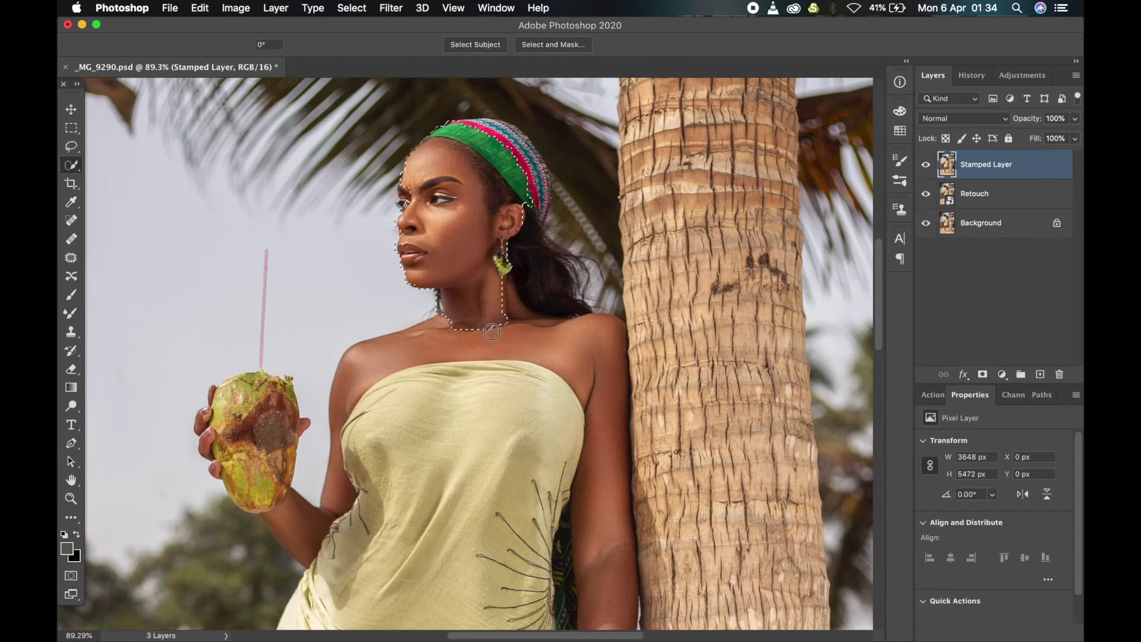
mouse_move(492, 331)
mouse_down()
mouse_move(323, 525)
mouse_move(214, 468)
mouse_move(203, 417)
mouse_move(253, 491)
mouse_up()
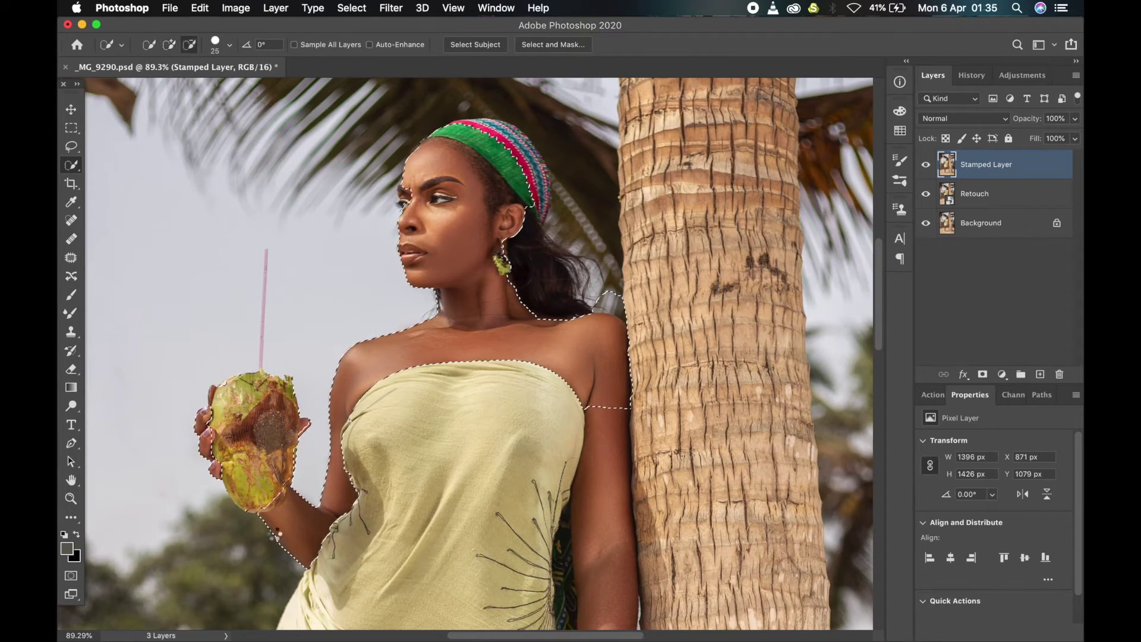
scroll(380, 558, down, 2)
scroll(380, 559, right, 2)
scroll(491, 380, down, 4)
scroll(492, 380, right, 1)
mouse_move(492, 380)
mouse_down()
mouse_move(451, 623)
mouse_move(479, 606)
mouse_up()
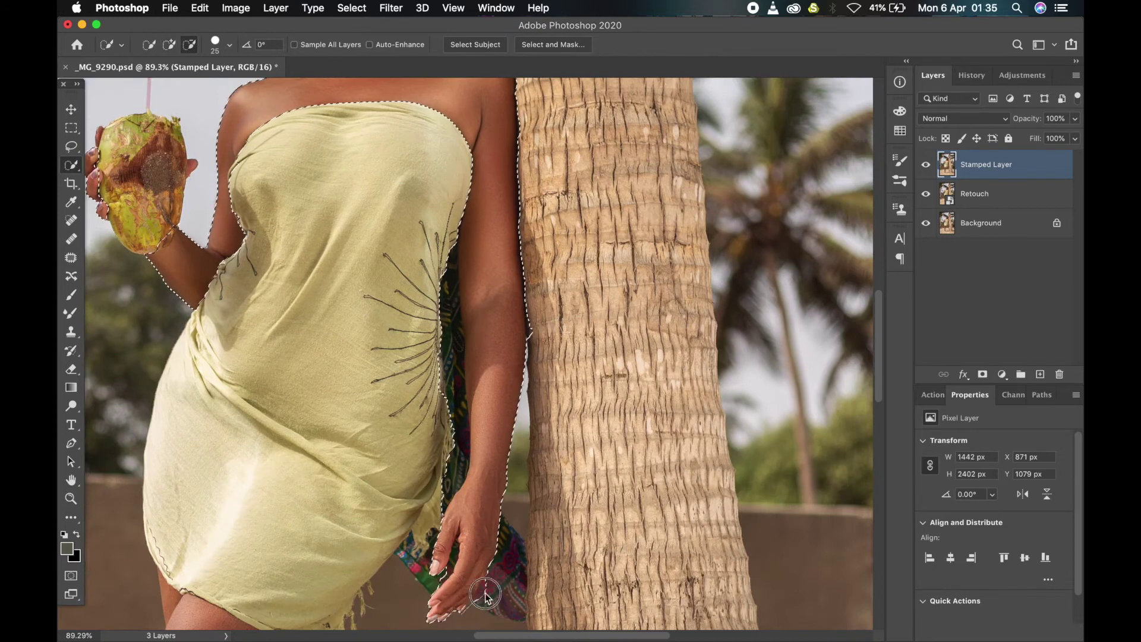
drag(453, 470, 457, 421)
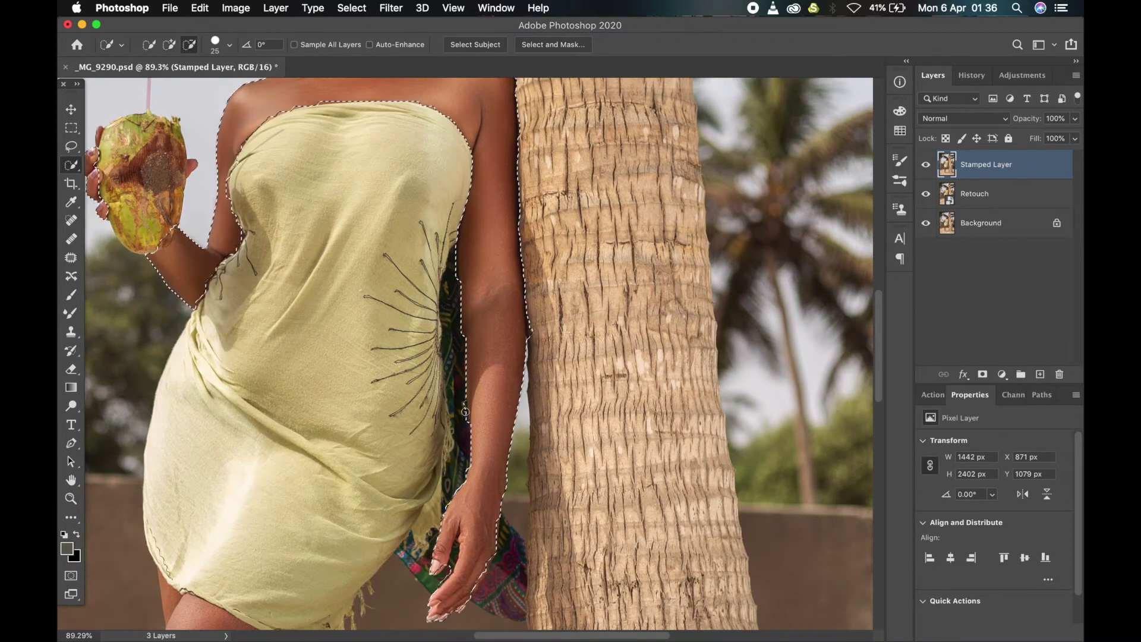
Extend the skin selection down the legs and feet, subtracting the stray areas around them.
mouse_move(279, 614)
mouse_down()
mouse_move(288, 545)
mouse_move(380, 250)
mouse_up()
mouse_move(320, 291)
mouse_down()
mouse_move(298, 509)
mouse_move(266, 236)
mouse_up()
scroll(325, 395, down, 5)
drag(321, 397, 270, 427)
alt+click(388, 412)
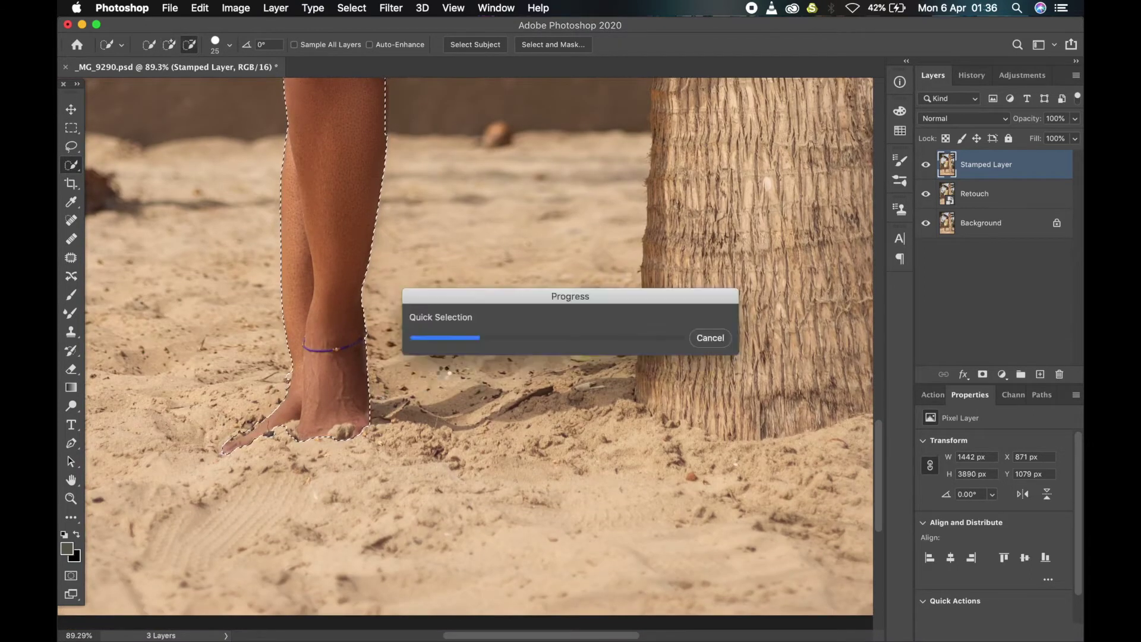
scroll(388, 412, down, 5)
Subtract the eyes and lips from the skin selection with the Lasso tool.
scroll(475, 208, up, 6)
scroll(397, 318, up, 1)
key(l)
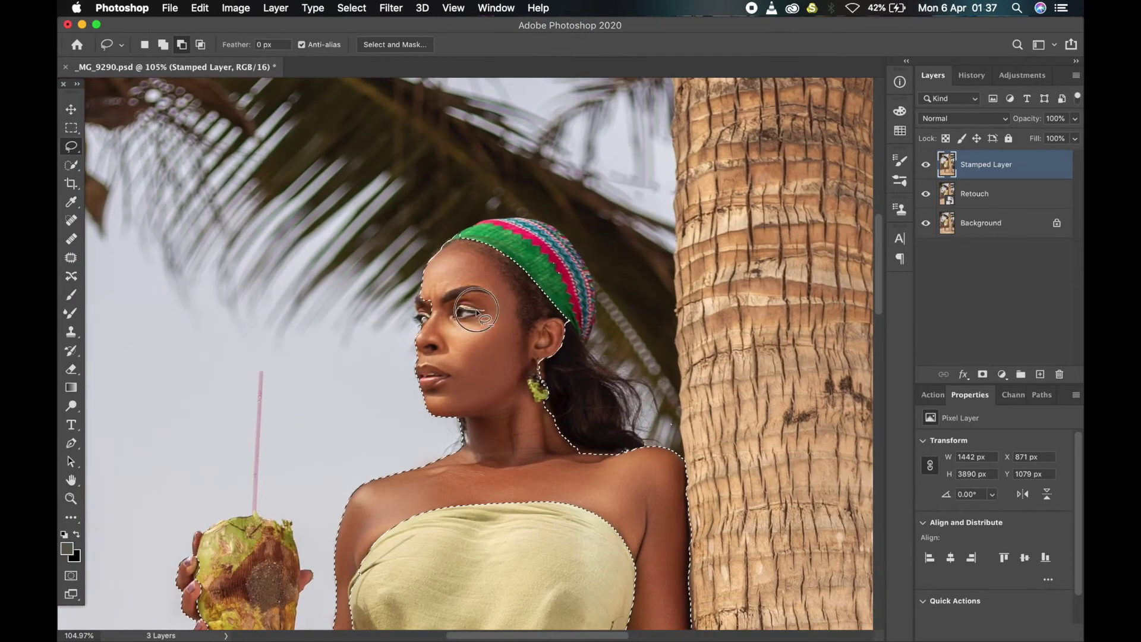
drag(431, 316, 419, 293)
key(alt)
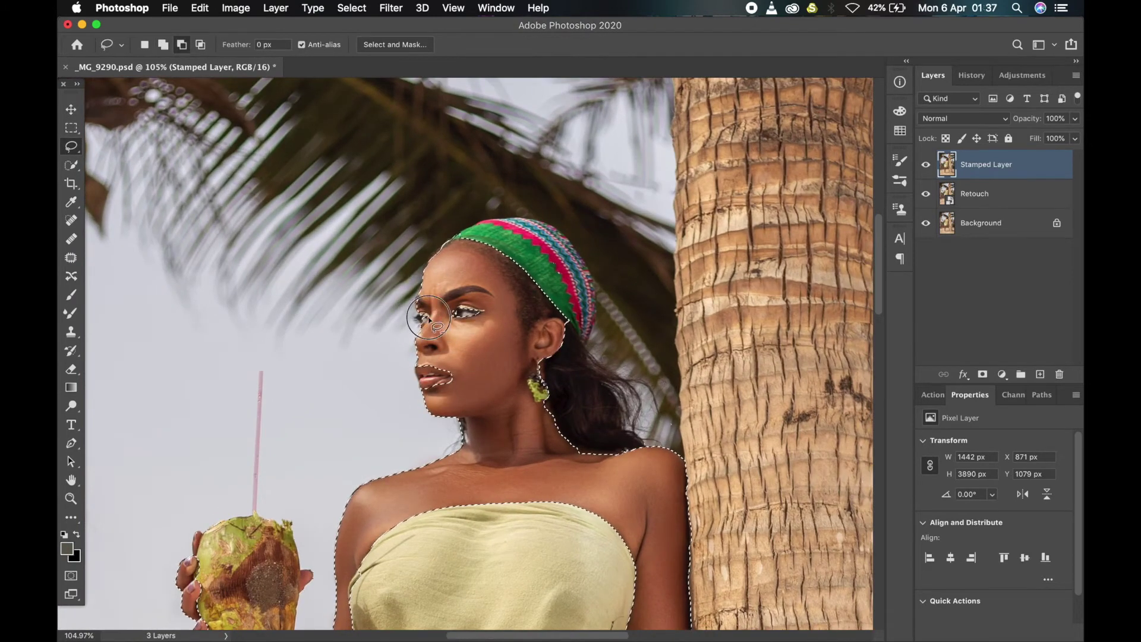
Feather the skin selection by 5 pixels.
scroll(473, 338, down, 1)
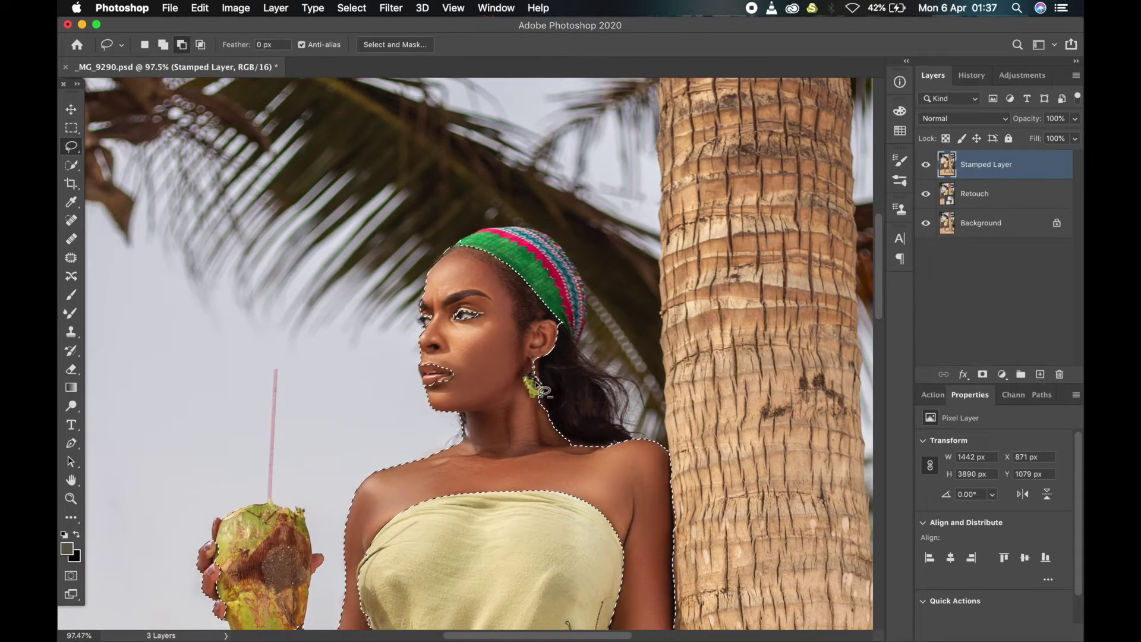
scroll(494, 380, down, 1)
right_click(504, 391)
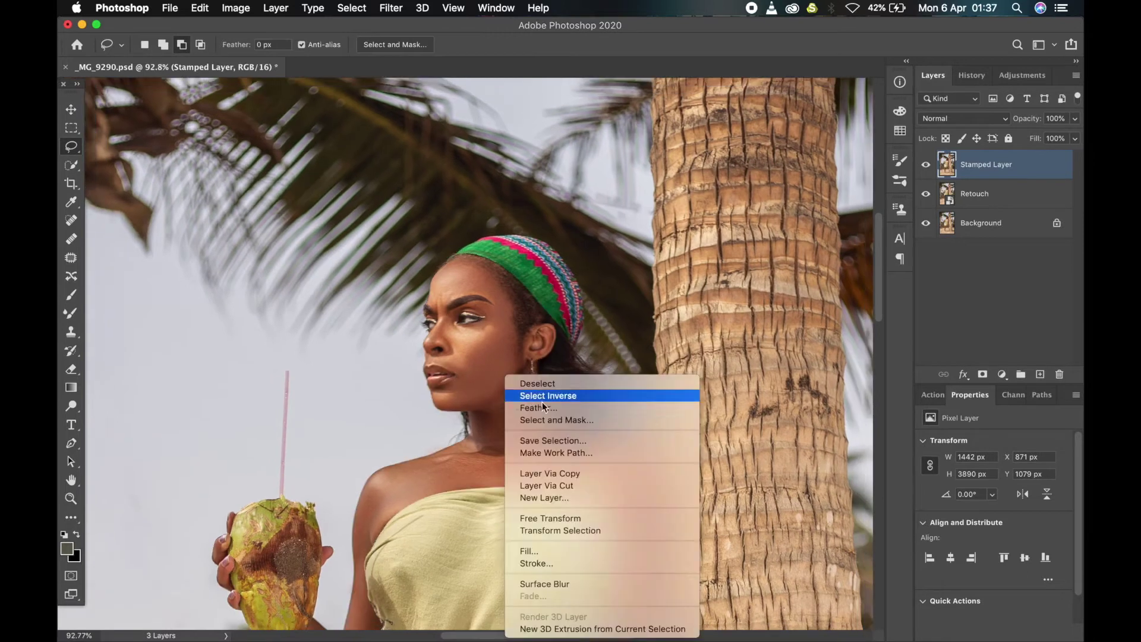
click(549, 408)
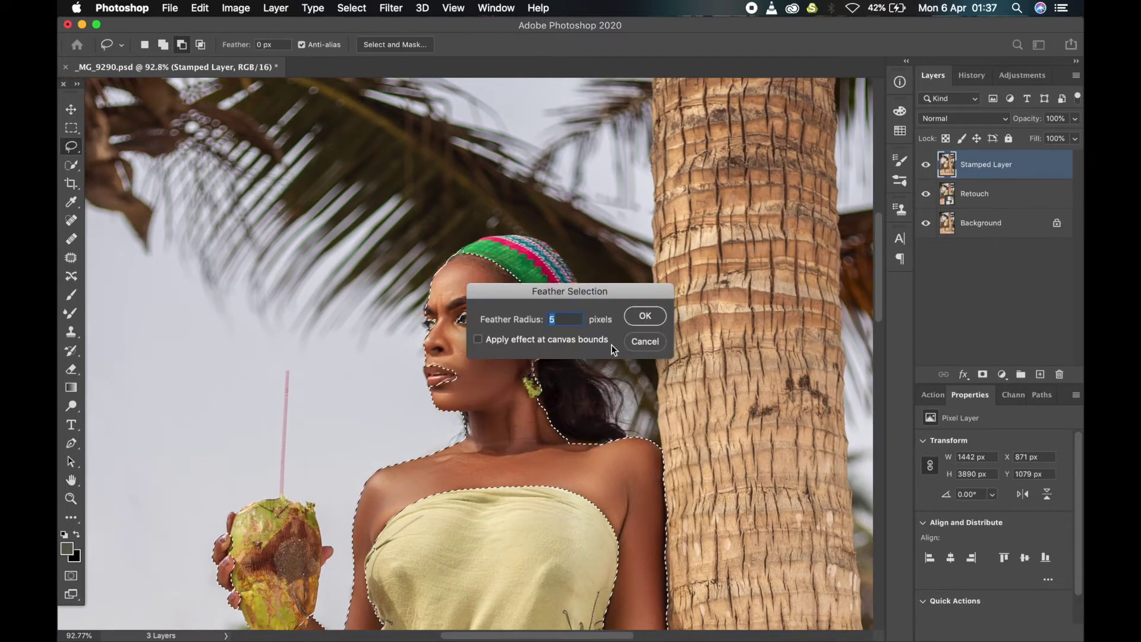
click(644, 318)
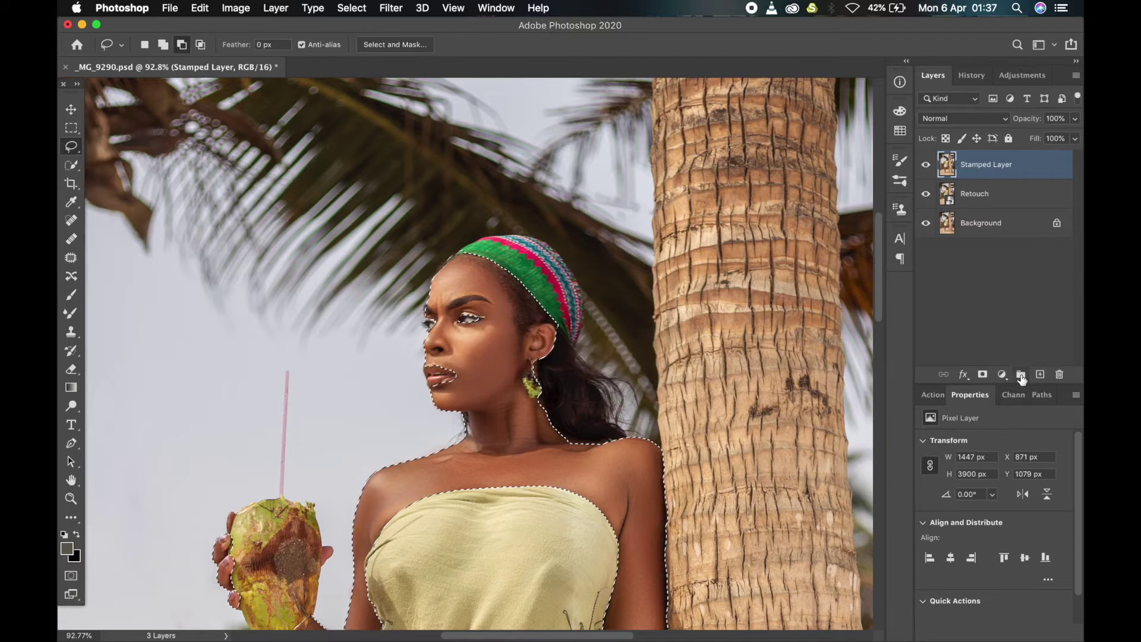
Create a layer group masked by the skin selection and name it Skin Toning.
click(1021, 374)
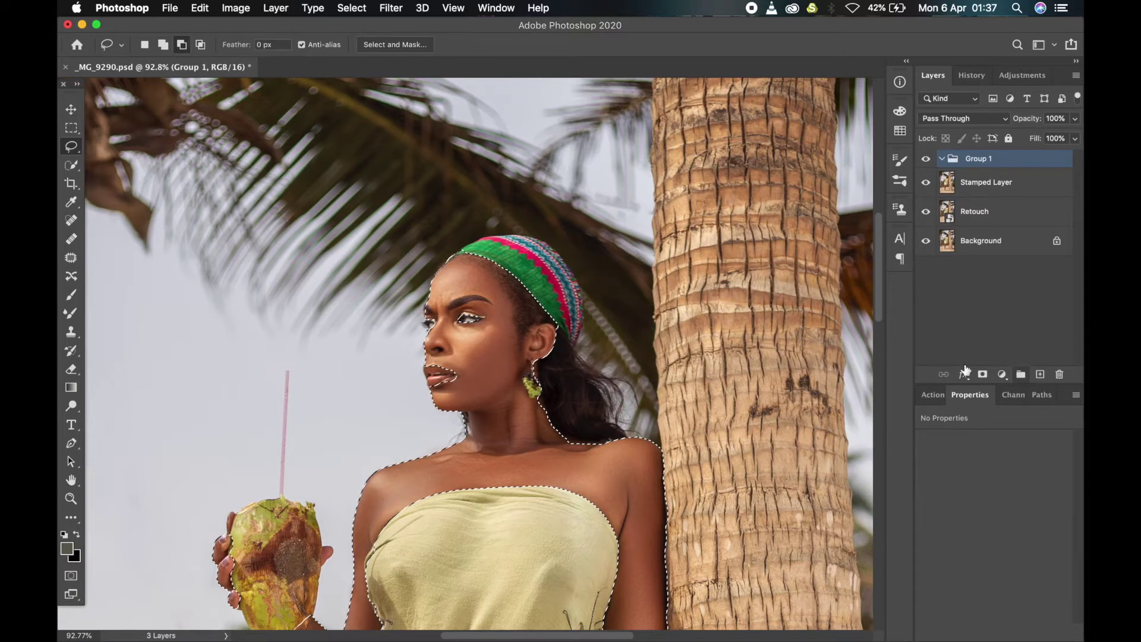
click(984, 375)
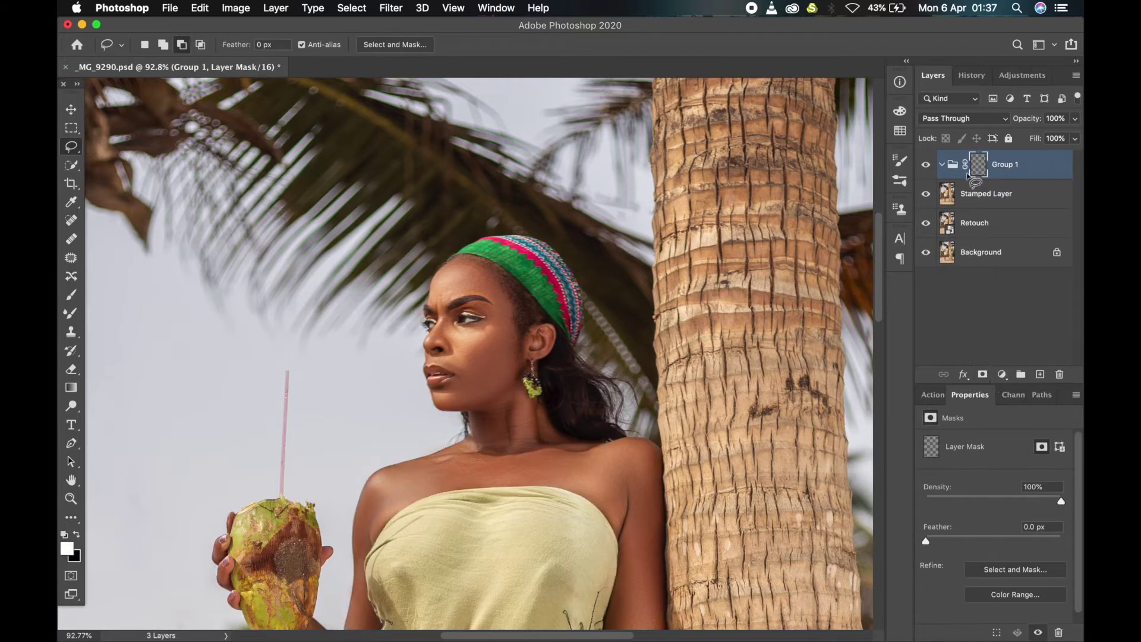
click(1007, 169)
double_click(1008, 167)
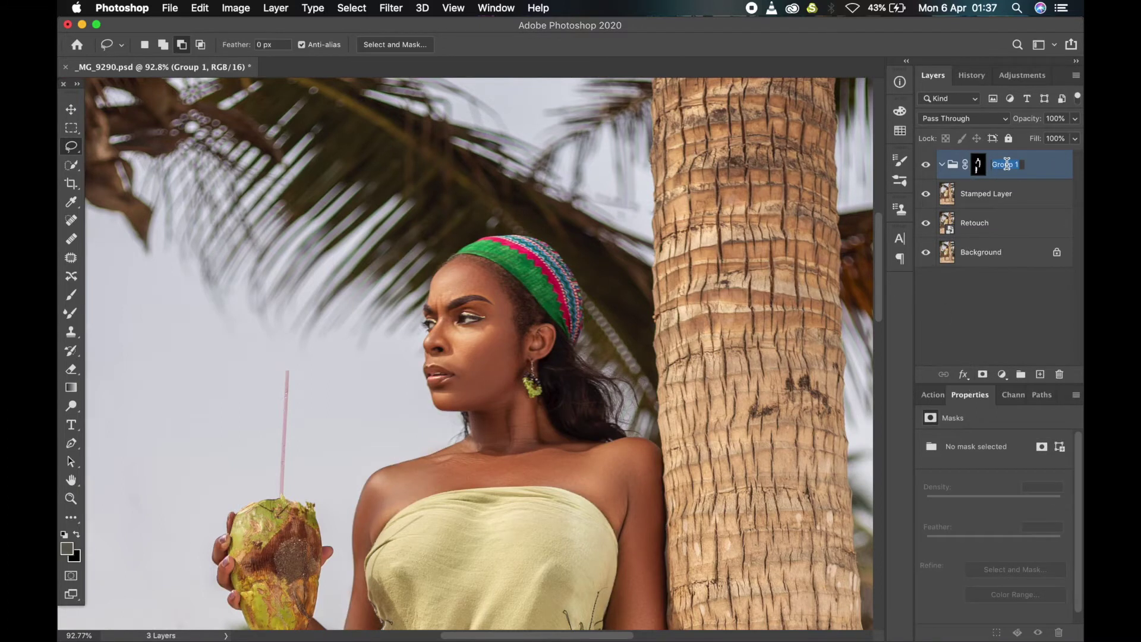
text(Skin Tn)
text(ing)
key(BackSpace)
key(BackSpace)
key(BackSpace)
key(BackSpace)
text(ooning)
key(Return)
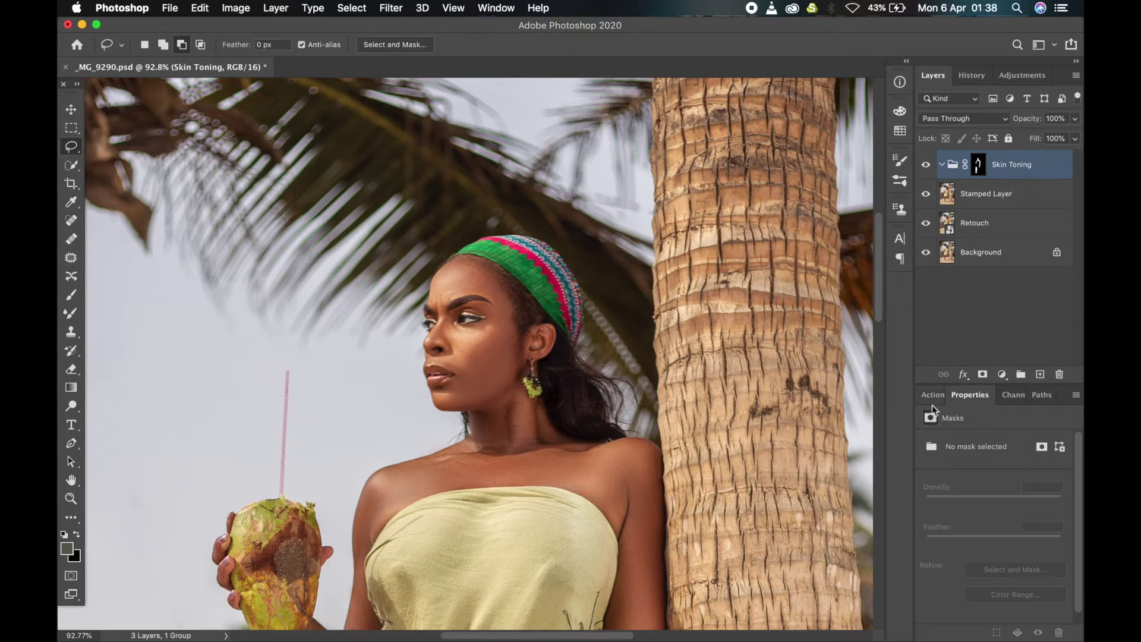
Add a Selective Color adjustment inside the Skin Toning group and fine-tune the cyan, yellow and magenta amounts of the Reds.
click(1001, 376)
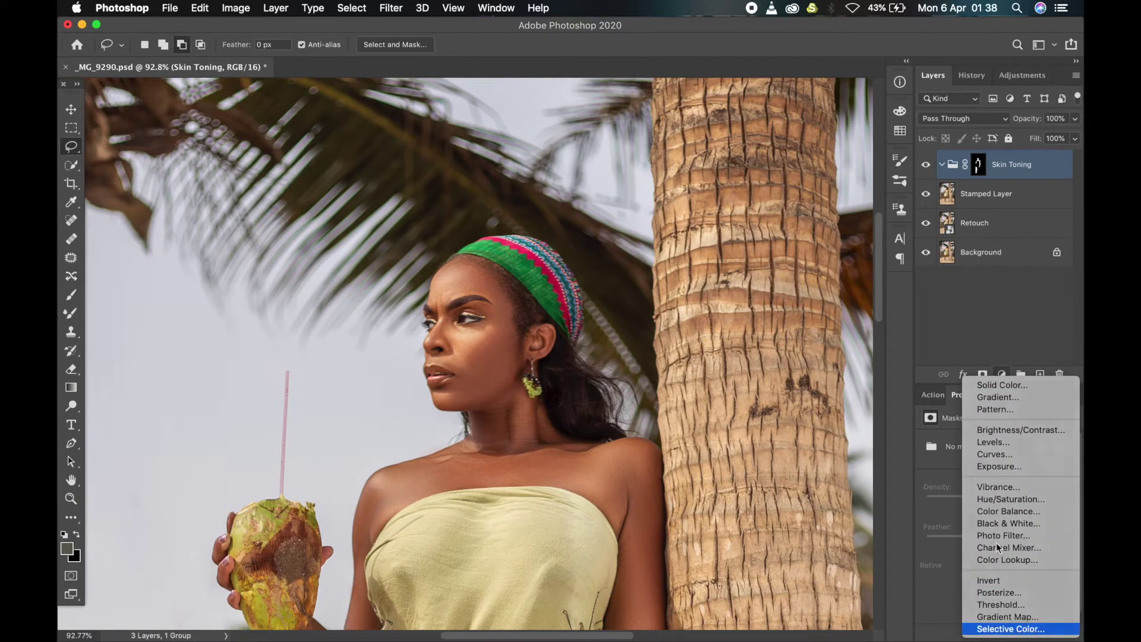
click(1024, 628)
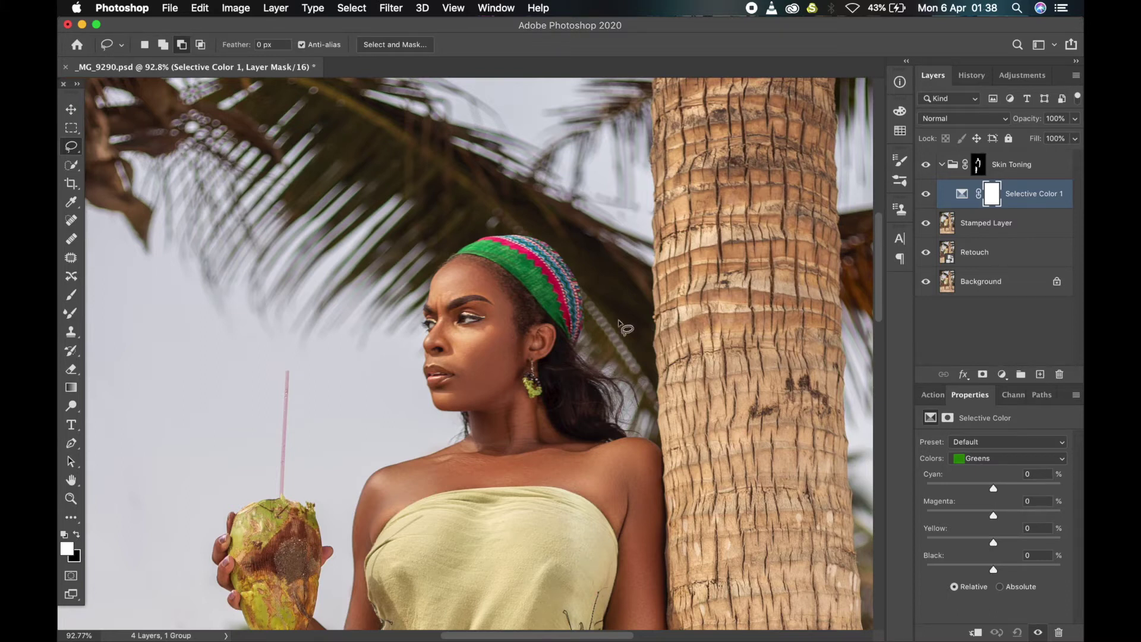
scroll(535, 332, down, 7)
scroll(557, 327, up, 2)
click(975, 458)
click(975, 433)
mouse_move(993, 488)
mouse_down()
mouse_move(1032, 498)
mouse_move(992, 499)
mouse_up()
drag(993, 542, 991, 569)
drag(993, 515, 993, 570)
Fine-tune the cyan and black amounts for further color ranges in the skin's Selective Color adjustment.
click(984, 458)
click(984, 473)
click(1005, 459)
click(990, 513)
mouse_move(993, 488)
mouse_down()
mouse_move(960, 494)
mouse_move(1046, 491)
mouse_move(1005, 492)
mouse_up()
drag(993, 568, 988, 542)
For the Blacks in the skin's Selective Color adjustment, set cyan to +2%, yellow to +2% and black to +3%.
click(991, 468)
click(980, 484)
drag(980, 491, 998, 499)
mouse_move(995, 542)
mouse_down()
mouse_move(986, 538)
mouse_move(995, 542)
mouse_up()
drag(994, 569, 996, 569)
Compare the photo with and without the Skin Toning group, and collapse the group in the layer stack.
key(super+0)
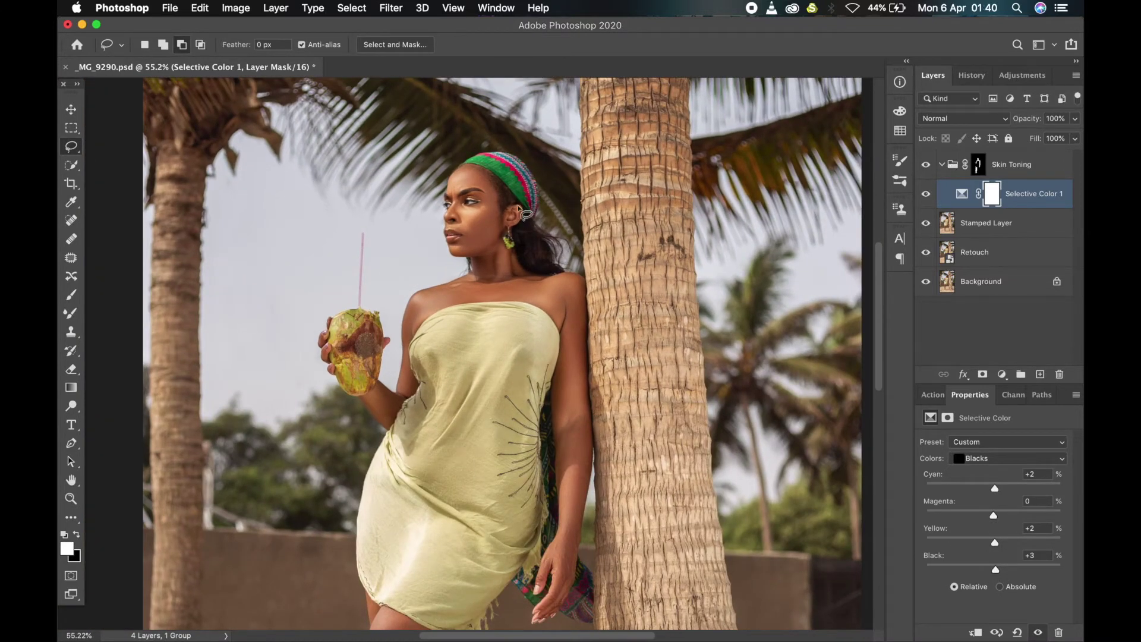
scroll(453, 202, up, 1)
scroll(453, 202, up, 1)
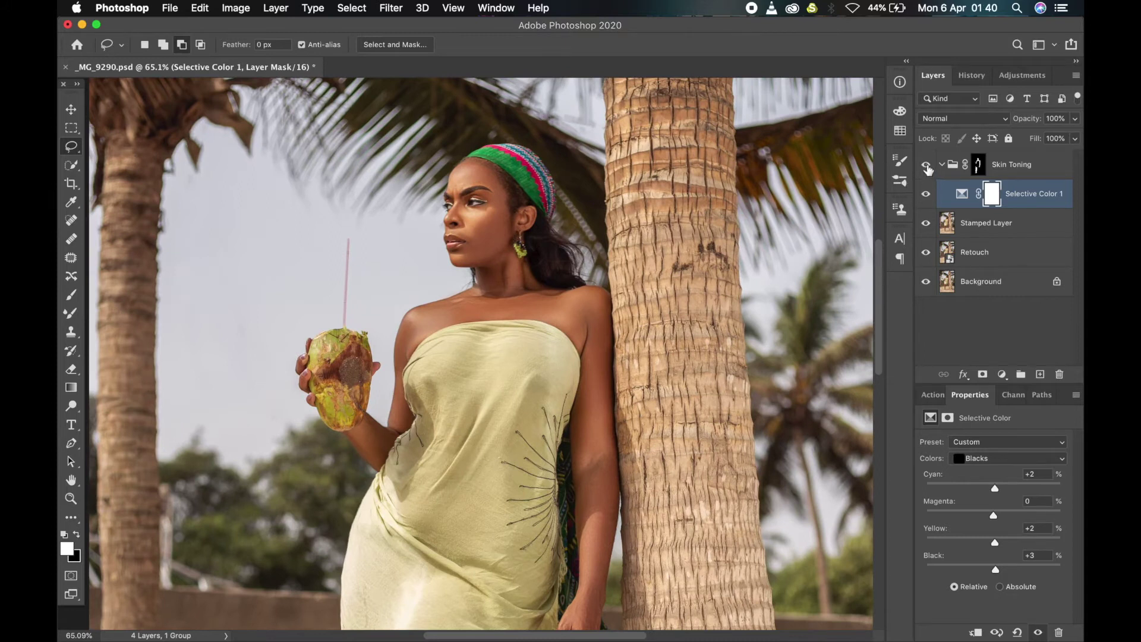
click(926, 166)
click(943, 166)
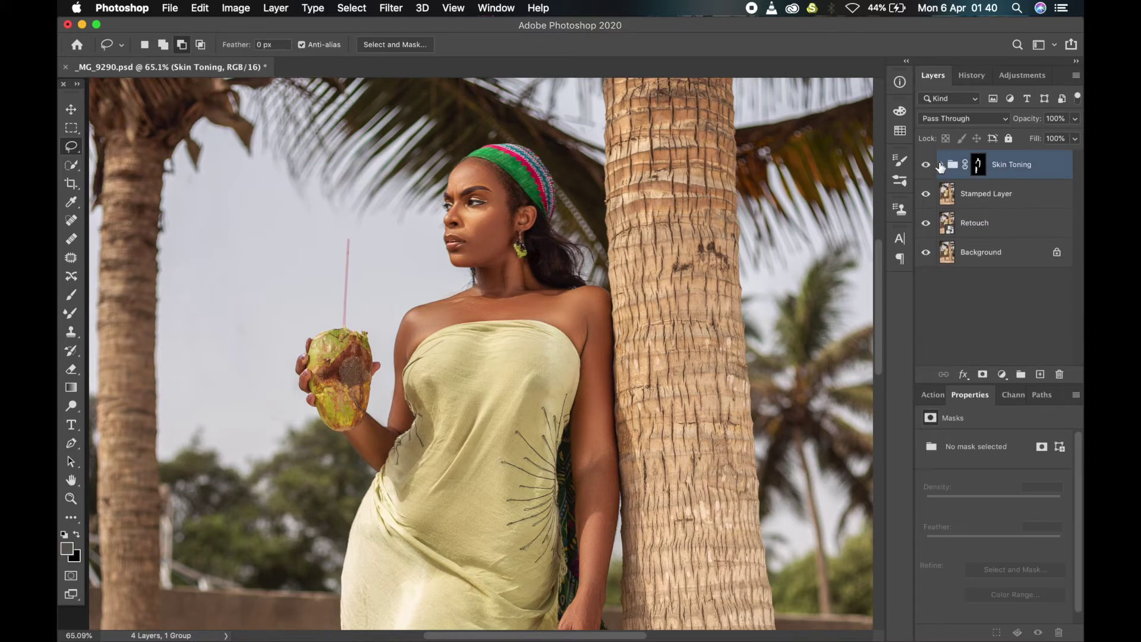
click(928, 165)
click(929, 165)
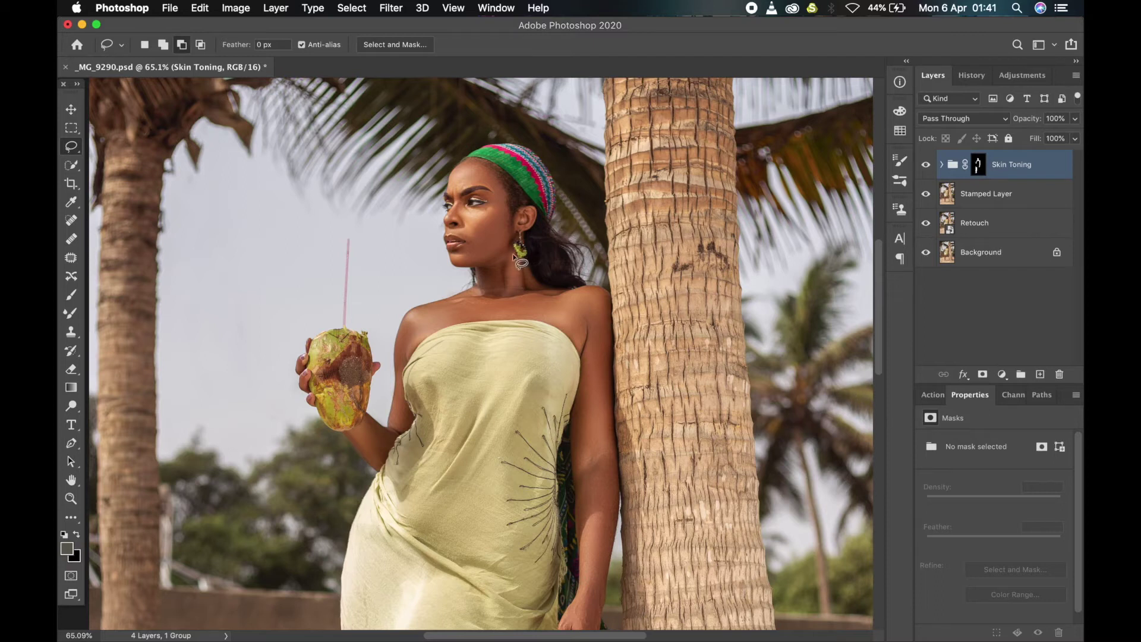
Load the Skin Toning mask as a selection and add the eyes and lips to it with the Lasso tool.
super+click(978, 165)
key(shift)
mouse_move(475, 189)
mouse_down()
mouse_move(468, 212)
mouse_move(480, 193)
mouse_move(444, 206)
mouse_move(458, 199)
mouse_up()
mouse_move(461, 242)
mouse_down()
mouse_move(450, 253)
mouse_move(496, 257)
mouse_up()
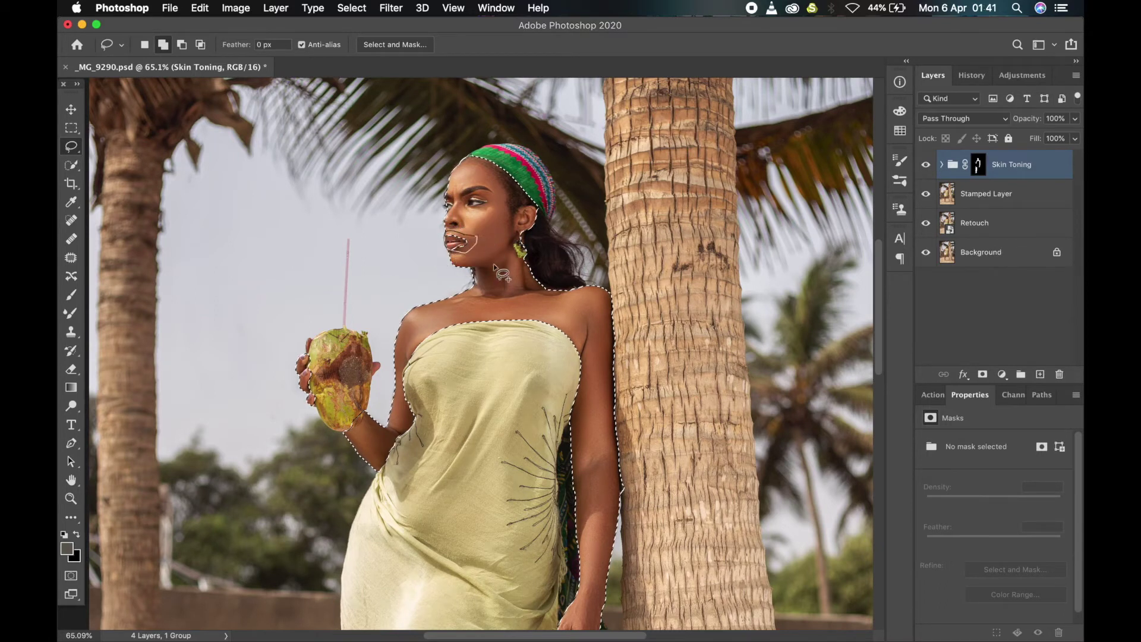
Invert the selection so it covers everything except the woman's skin.
scroll(520, 255, down, 5)
right_click(587, 223)
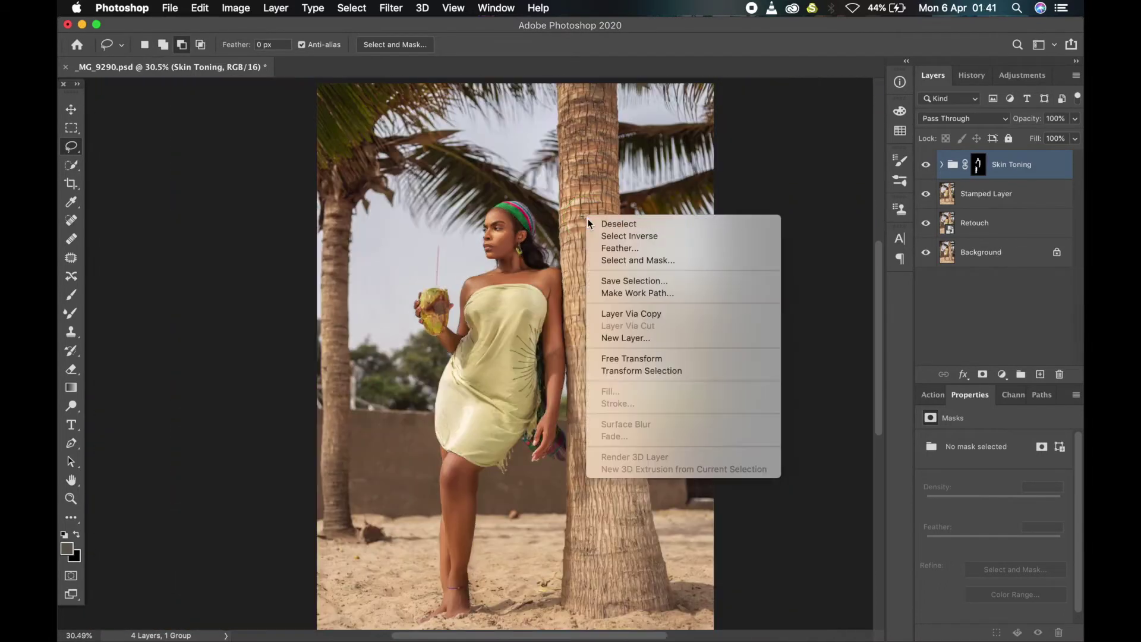
click(654, 238)
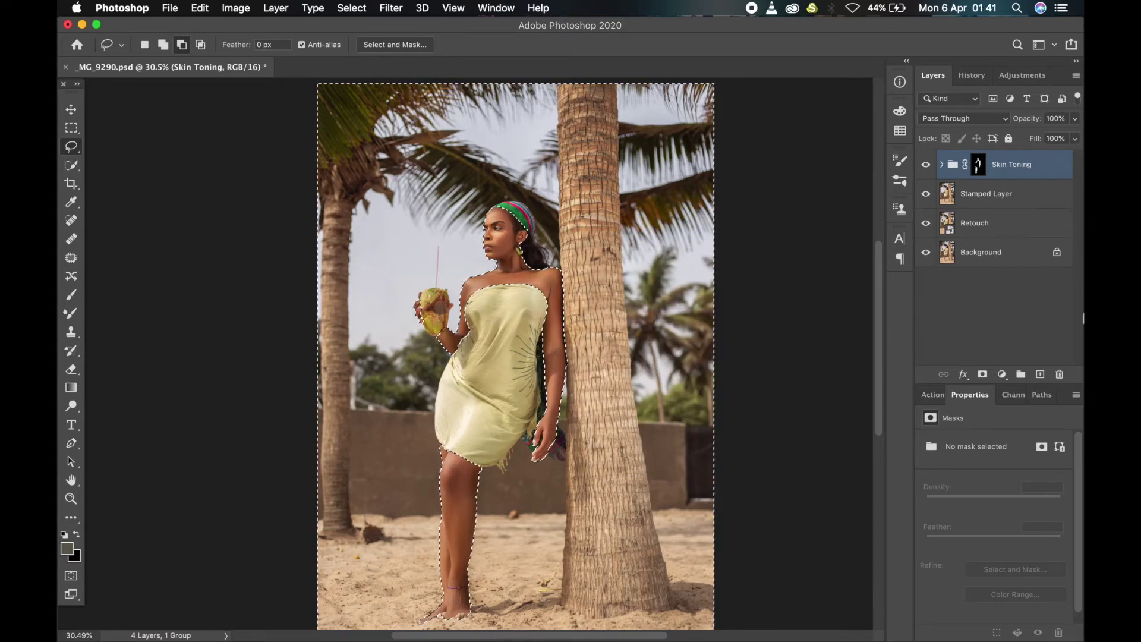
Create a second layer group masked by the inverted selection and name it Color Grade.
click(1020, 375)
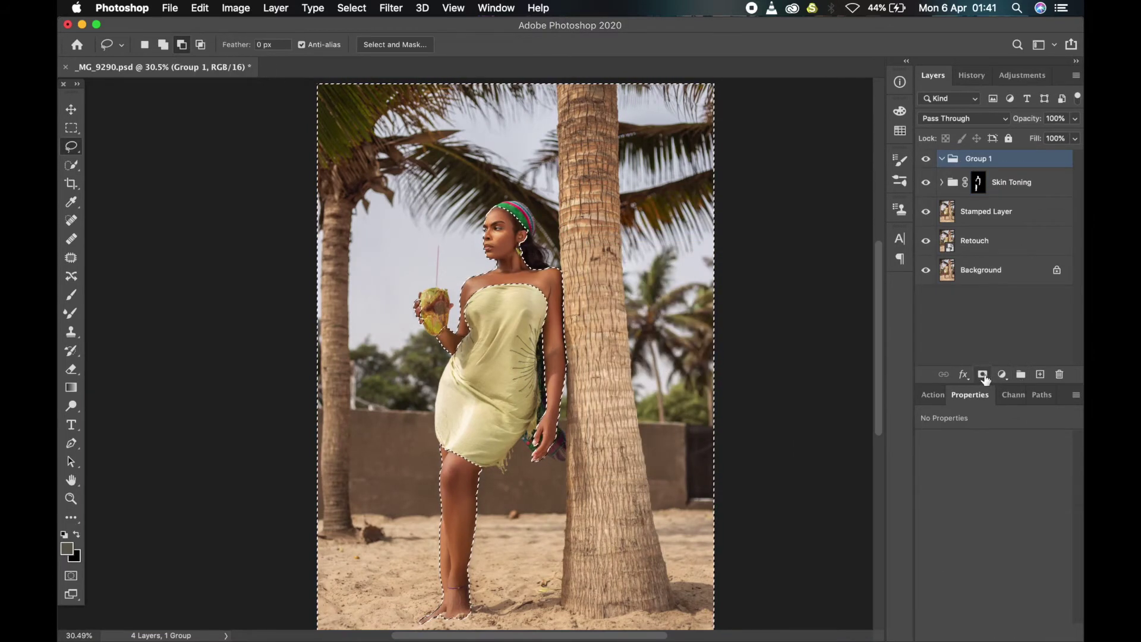
click(982, 375)
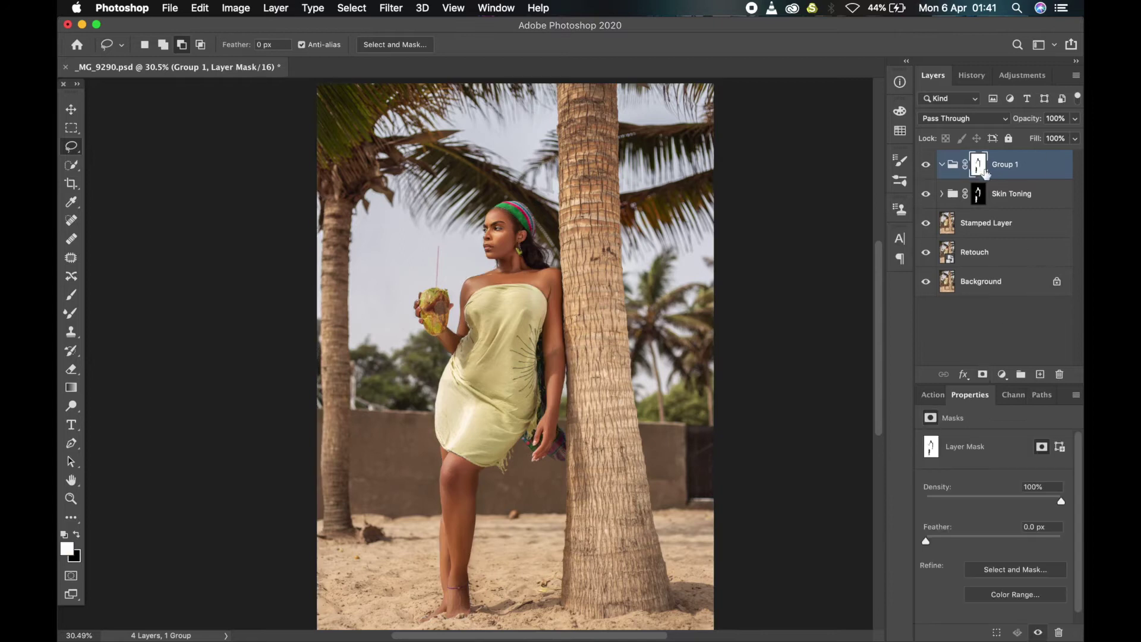
double_click(1007, 166)
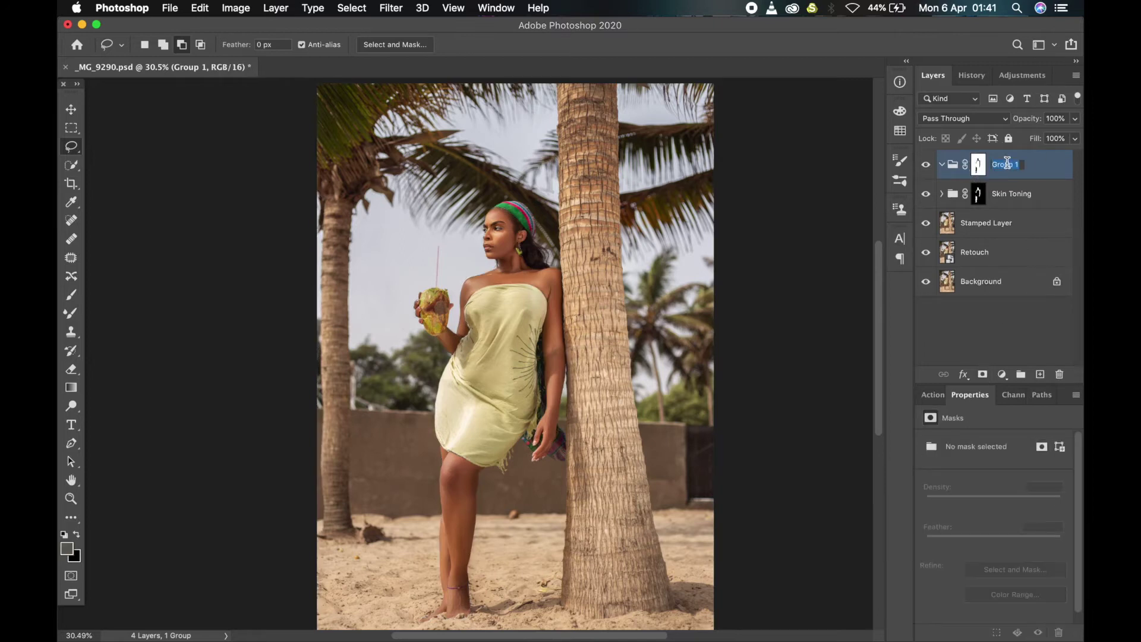
text(Color Grade)
key(Return)
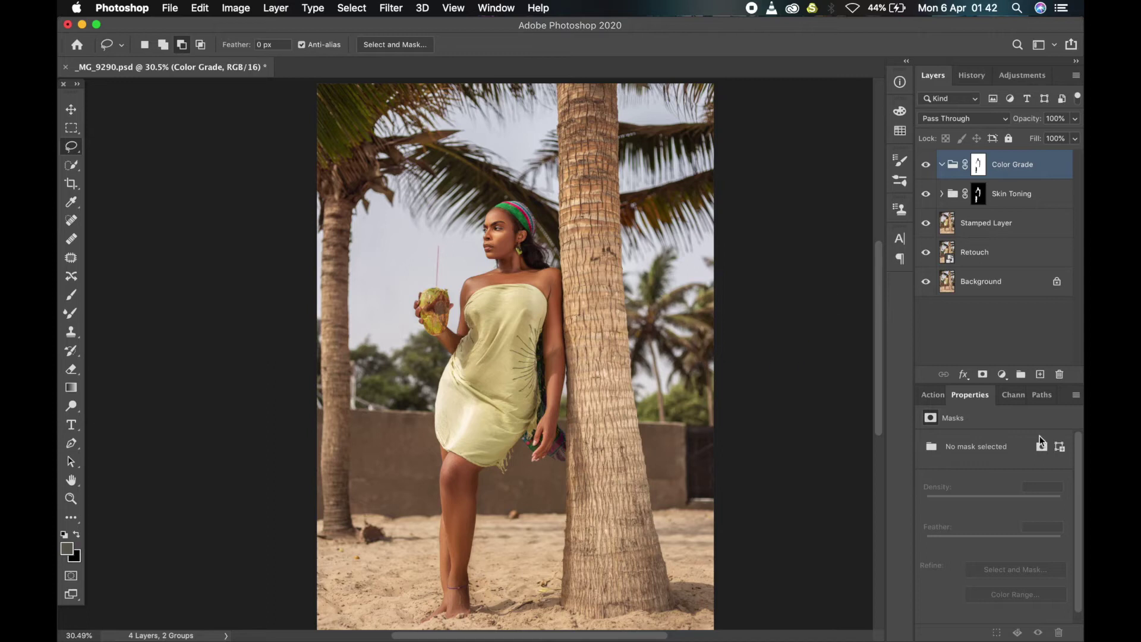
Add a Selective Color adjustment inside the Color Grade group and name it Overall.
click(1002, 374)
click(1028, 627)
double_click(1028, 195)
text(Overall)
key(Return)
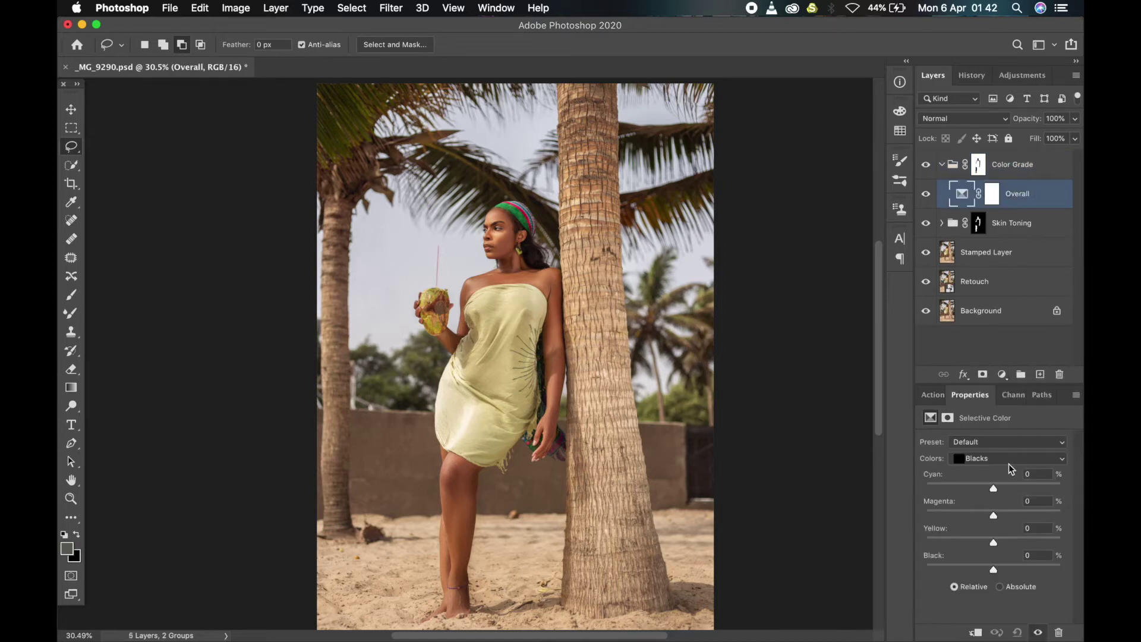
In the Overall adjustment, fine-tune the cyan and yellow amounts of the Yellows and the Greens.
click(1008, 461)
click(981, 372)
drag(981, 498, 985, 497)
mouse_move(993, 543)
mouse_down()
mouse_move(981, 546)
mouse_move(995, 547)
mouse_up()
click(1009, 459)
click(981, 470)
drag(994, 487, 1025, 502)
drag(976, 545, 998, 570)
Fine-tune the cyan and yellow amounts of the Cyans in the Overall adjustment.
click(999, 459)
click(987, 470)
drag(994, 487, 1029, 515)
mouse_move(993, 542)
mouse_down()
mouse_move(939, 535)
mouse_move(1019, 558)
mouse_move(996, 559)
mouse_up()
Try the sliders for the Blues in the Overall adjustment, keeping only black at -5%.
click(987, 459)
click(986, 469)
drag(994, 488, 993, 498)
drag(993, 542, 980, 570)
drag(993, 515, 989, 488)
drag(994, 569, 965, 566)
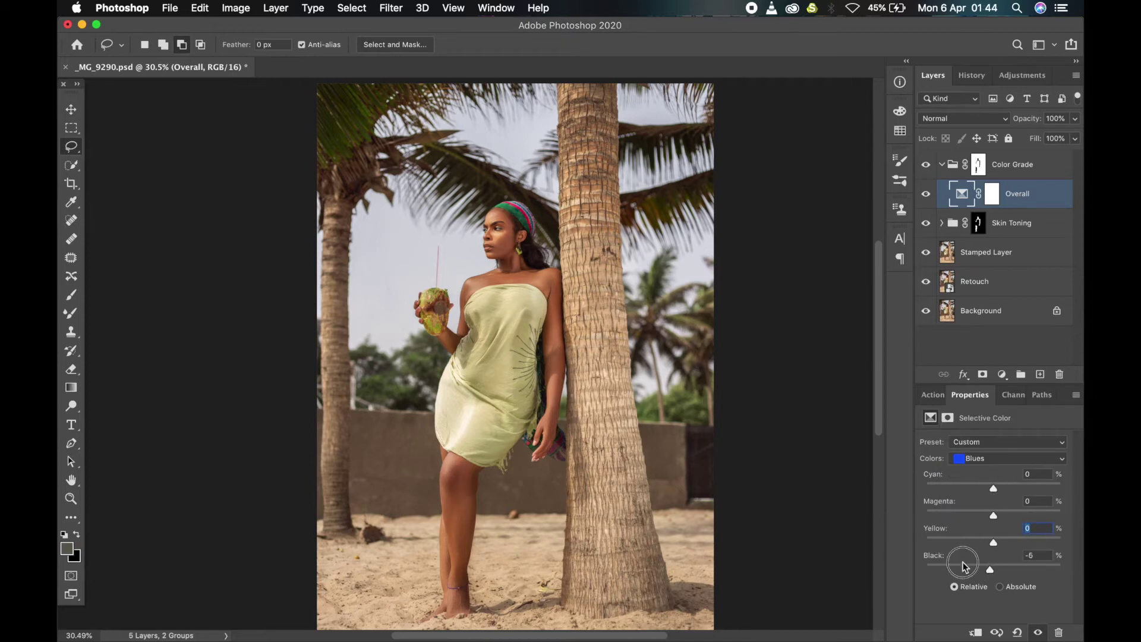
Move on to the Whites in the Overall adjustment, shifting them toward cyan and fine-tuning their yellow amount.
click(1010, 458)
click(983, 476)
click(995, 542)
click(1010, 458)
click(1010, 473)
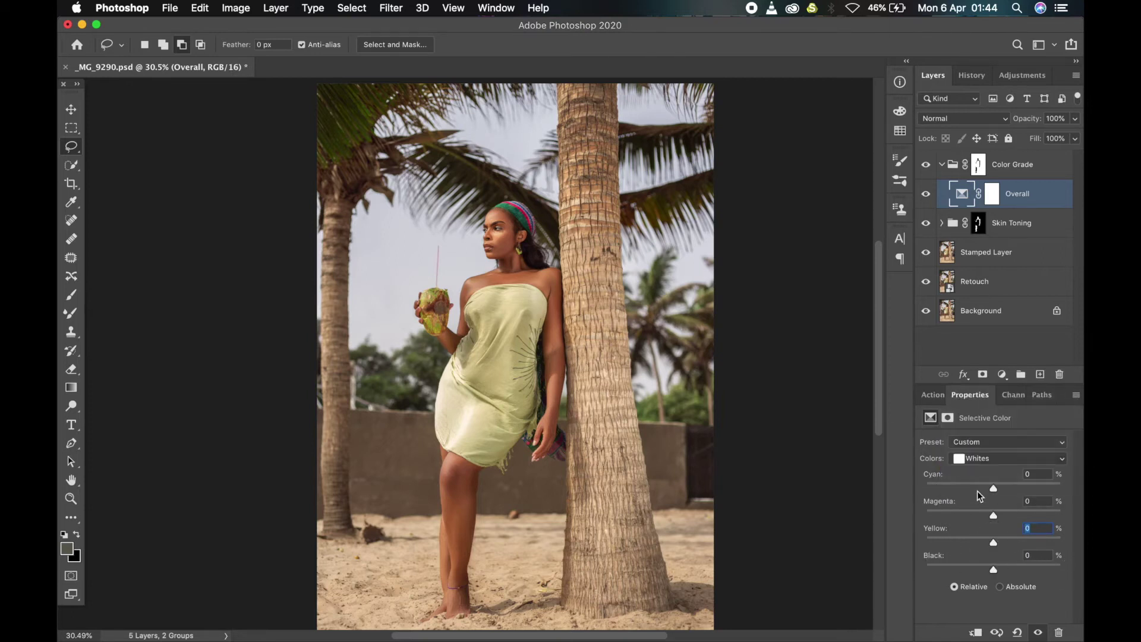
drag(993, 488, 1004, 492)
mouse_move(993, 542)
mouse_down()
mouse_move(938, 541)
mouse_move(1001, 542)
mouse_move(987, 518)
mouse_move(997, 489)
mouse_move(991, 543)
mouse_up()
For the Blacks in the Overall adjustment, set cyan to +5%, yellow to -5% and black to +3%.
click(1011, 458)
click(1010, 488)
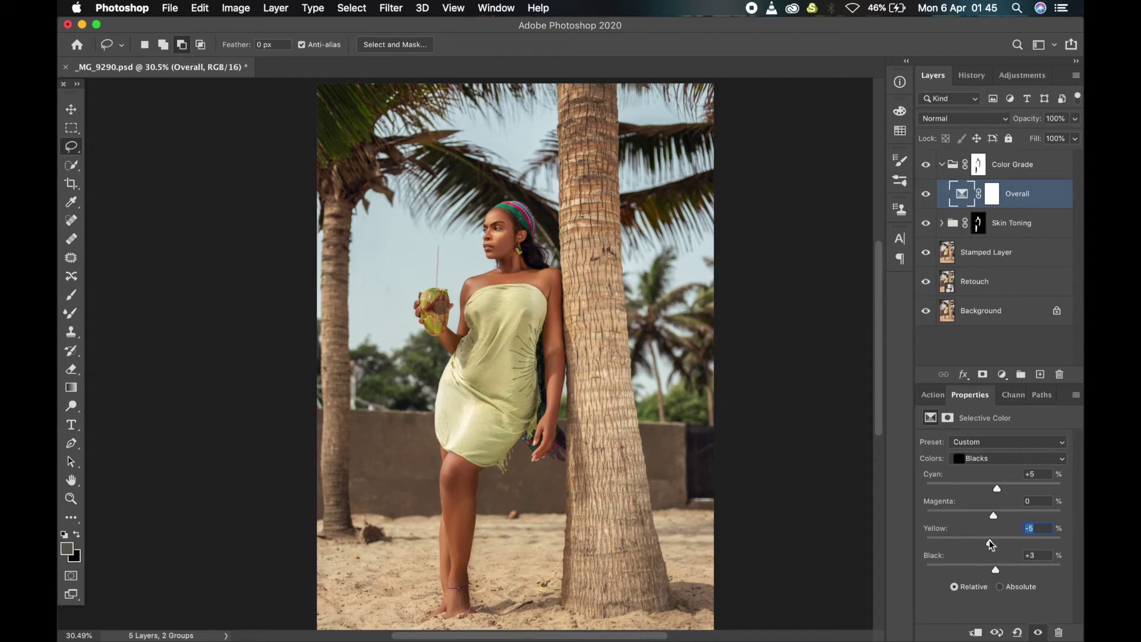
click(1002, 374)
click(965, 196)
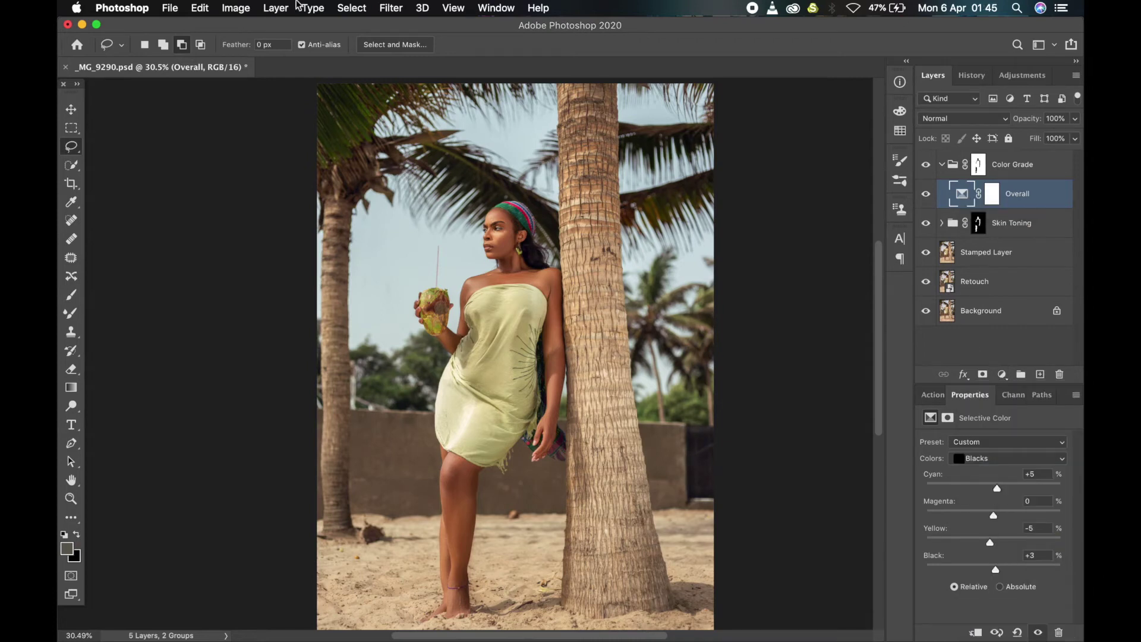
Select the midtones of the photo with Color Range.
click(352, 8)
click(398, 318)
click(352, 8)
click(380, 140)
click(773, 159)
click(790, 300)
click(933, 171)
Add a Selective Color adjustment masked by the midtone selection above Overall and name it Midtones.
click(1002, 374)
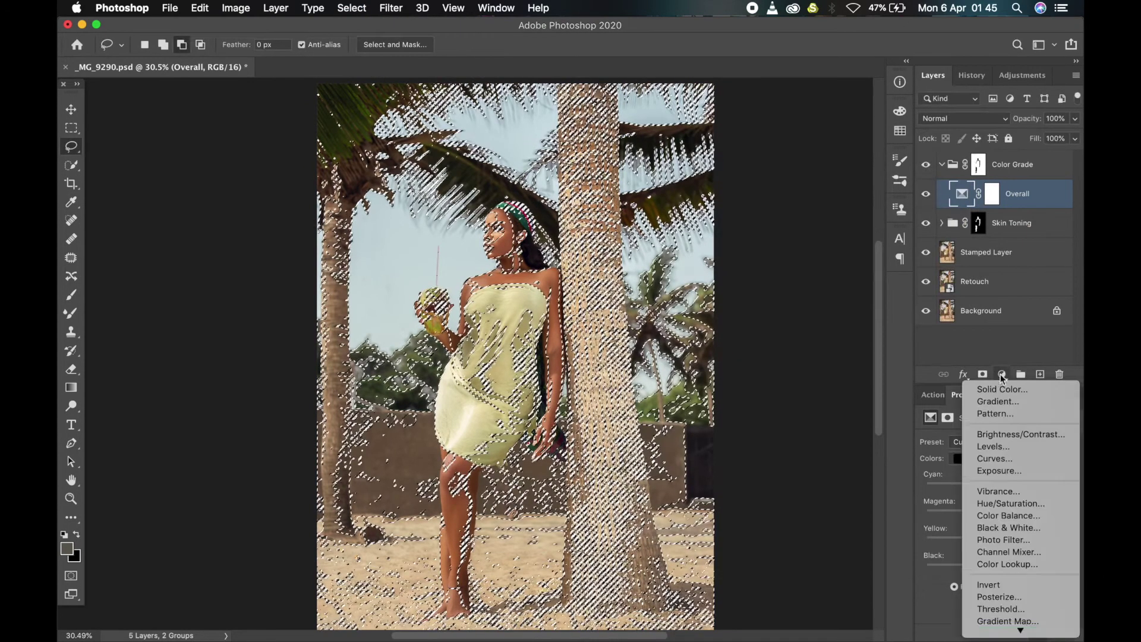
click(1006, 619)
double_click(1012, 193)
text(Midtones)
key(Return)
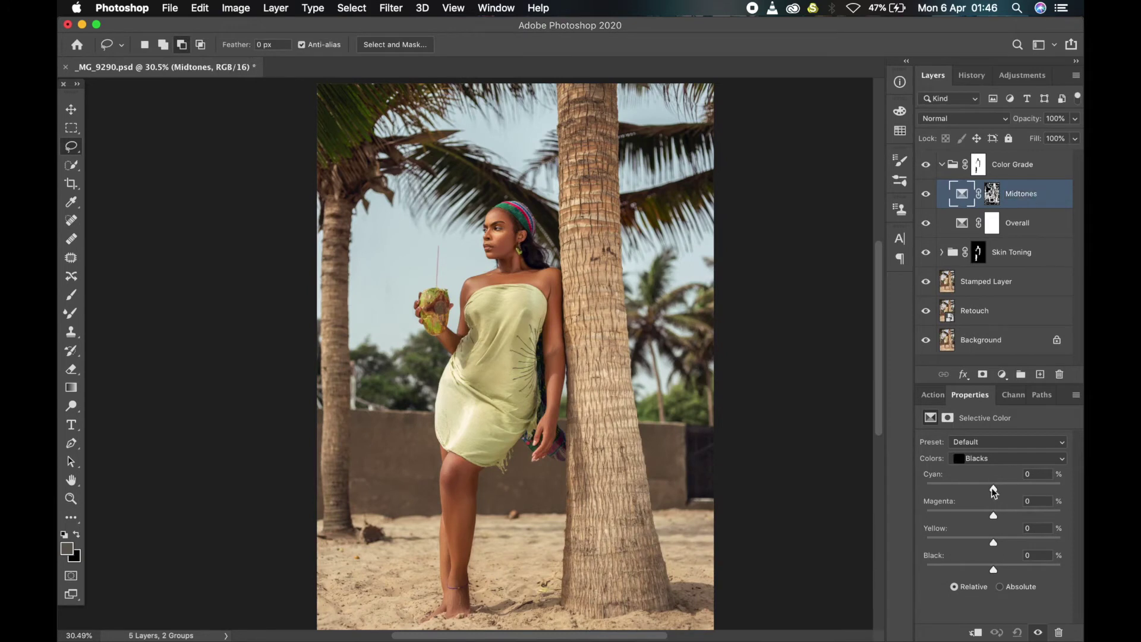
In the Midtones adjustment, adjust the Blacks and set the Neutrals to cyan +2% and black -4%.
mouse_move(993, 488)
mouse_down()
mouse_move(947, 488)
mouse_move(1001, 495)
mouse_up()
drag(1010, 540, 995, 545)
click(987, 458)
click(984, 455)
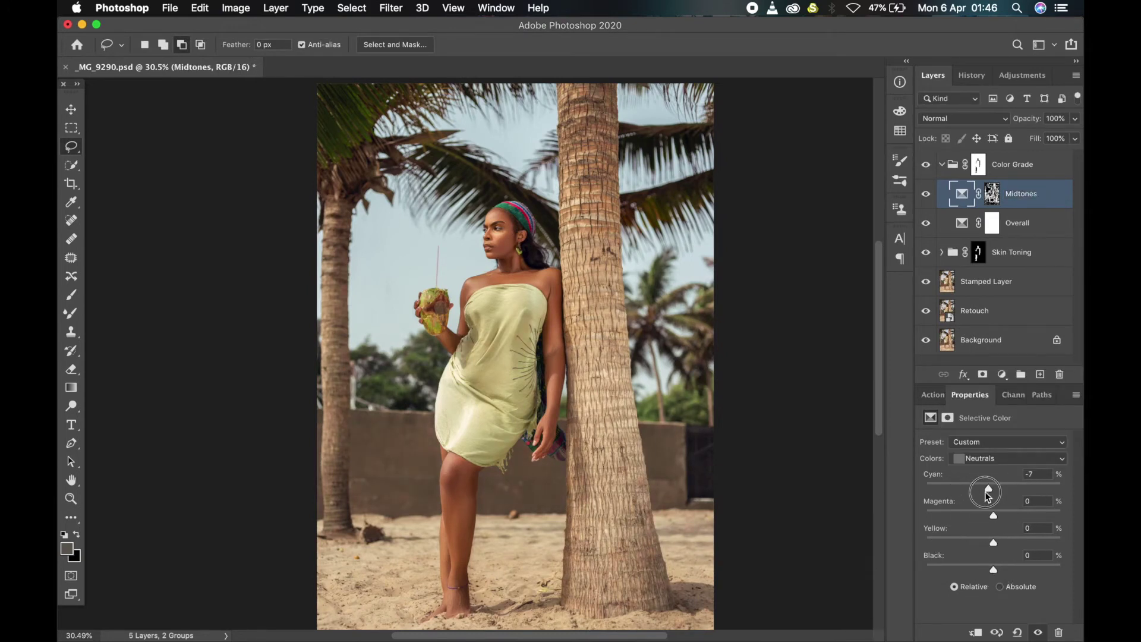
drag(993, 490, 997, 497)
drag(994, 542, 990, 570)
Select the highlights of the photo with Color Range, using fuzziness 20% and range 190.
click(351, 8)
click(380, 151)
click(767, 162)
click(773, 155)
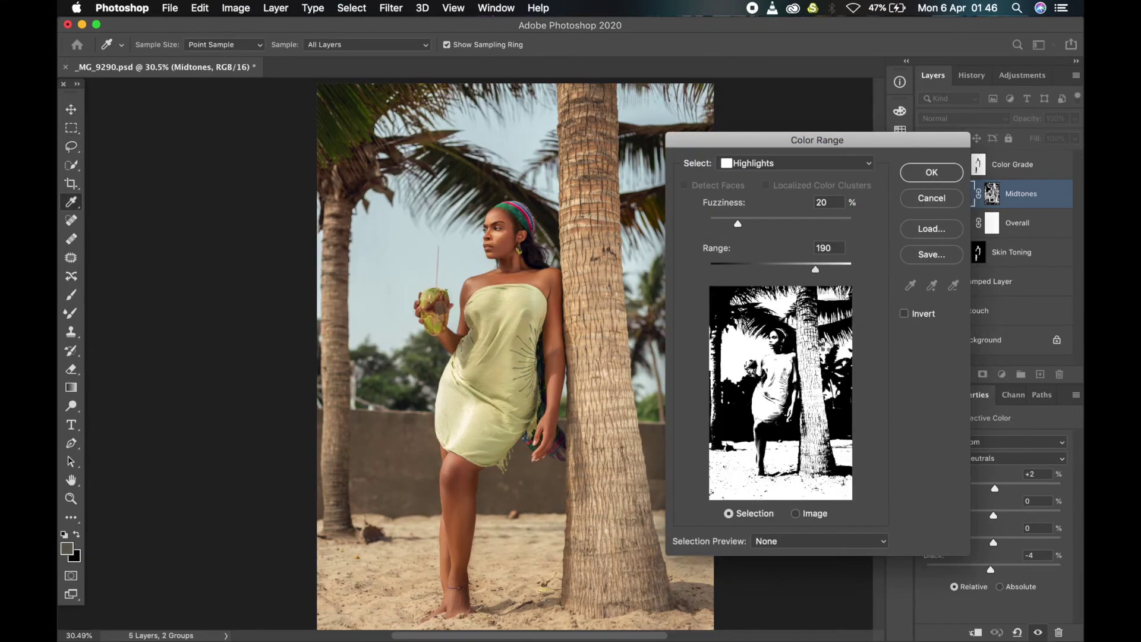
key(Return)
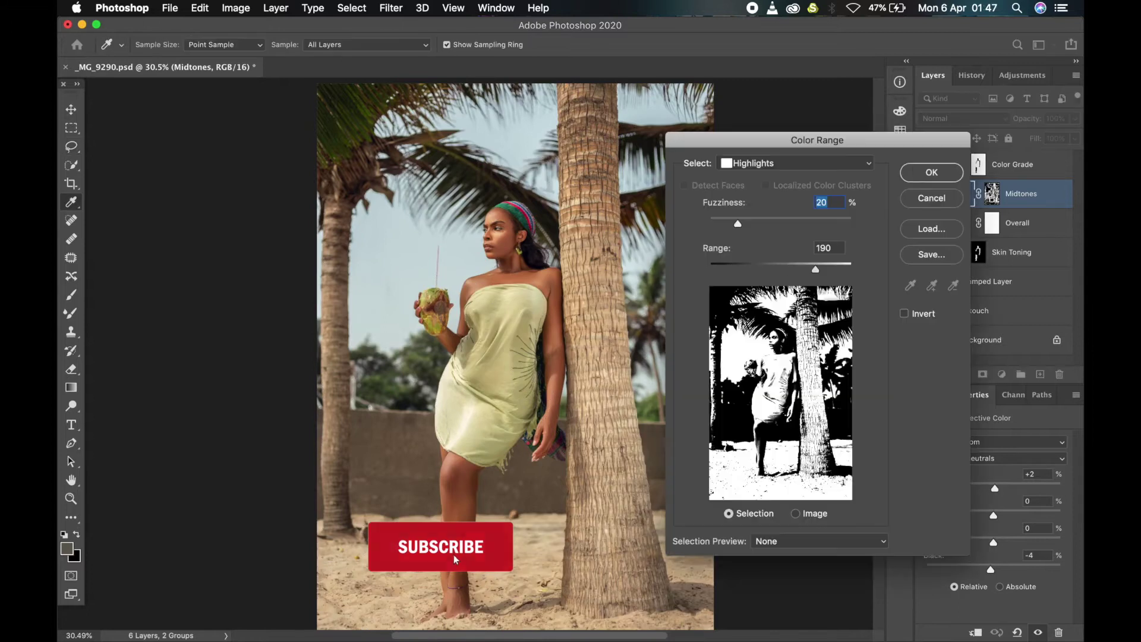
key(Return)
Add a Selective Color adjustment masked by the highlights selection and set its Whites to cyan +9%, yellow -12% and black +5%.
click(1002, 375)
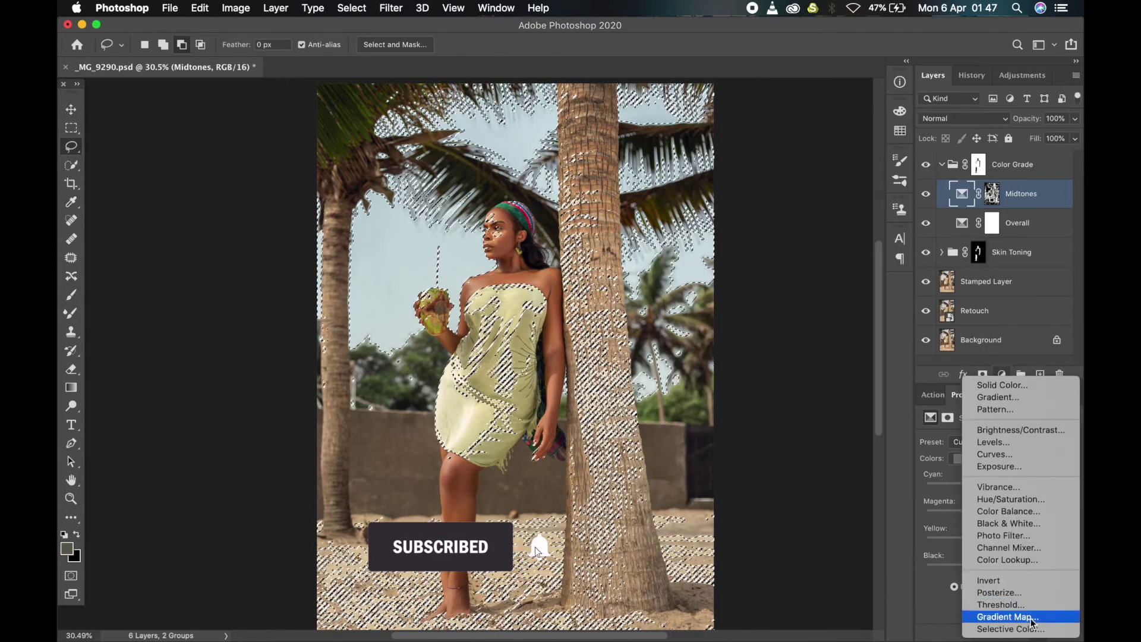
click(988, 617)
click(1011, 459)
click(981, 445)
mouse_move(995, 488)
mouse_down()
mouse_move(1024, 486)
mouse_move(995, 488)
mouse_up()
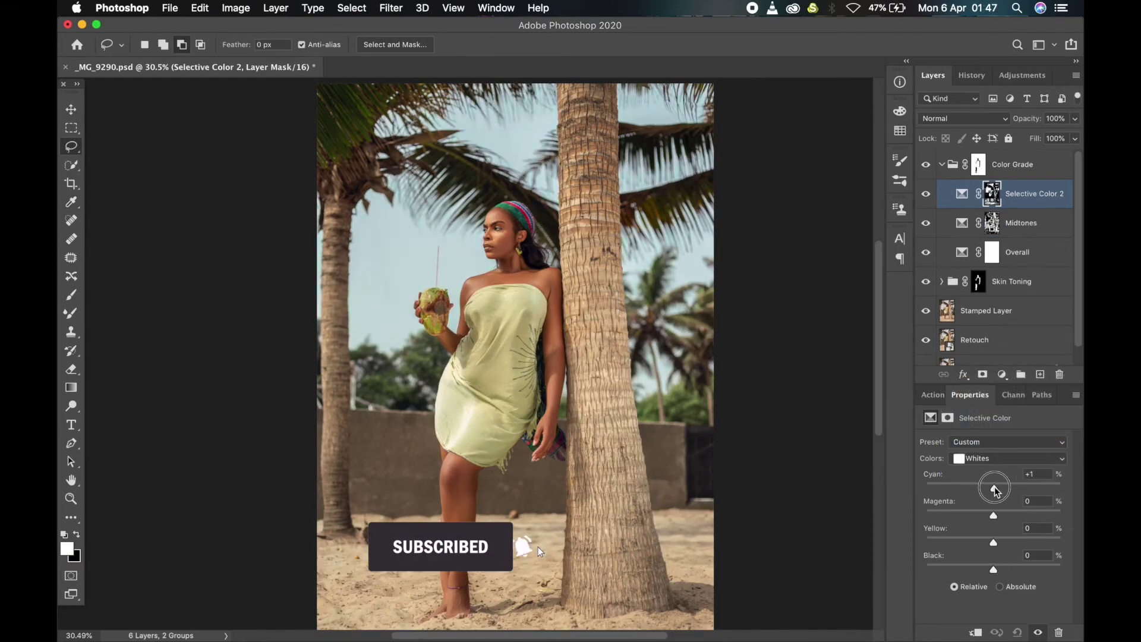
drag(996, 543, 998, 569)
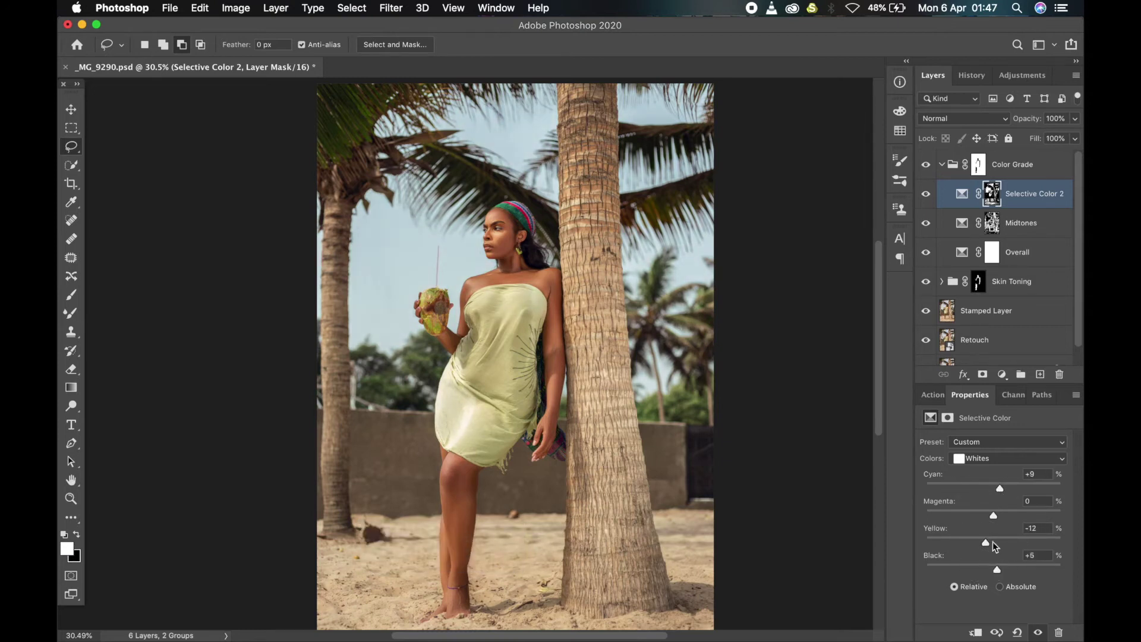
Set the new adjustment's Neutrals to cyan +1% and yellow -5%, and name the layer Highlights.
click(1010, 458)
click(978, 469)
drag(976, 486, 991, 487)
mouse_move(987, 542)
mouse_down()
mouse_move(977, 542)
mouse_move(990, 543)
mouse_up()
click(951, 201)
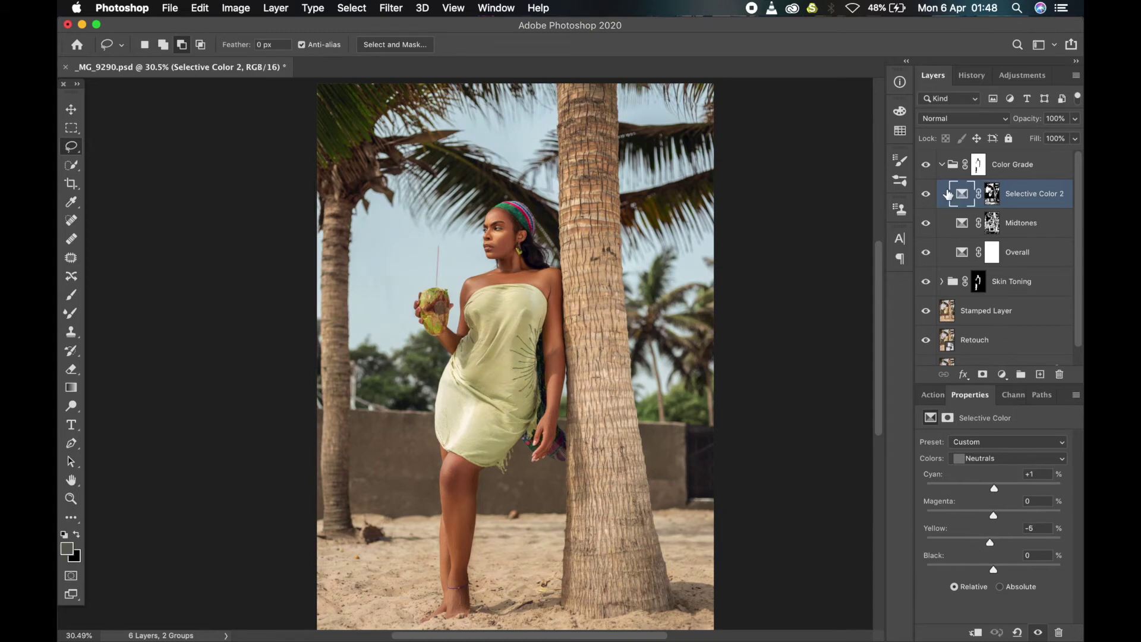
text(Highlights)
key(Return)
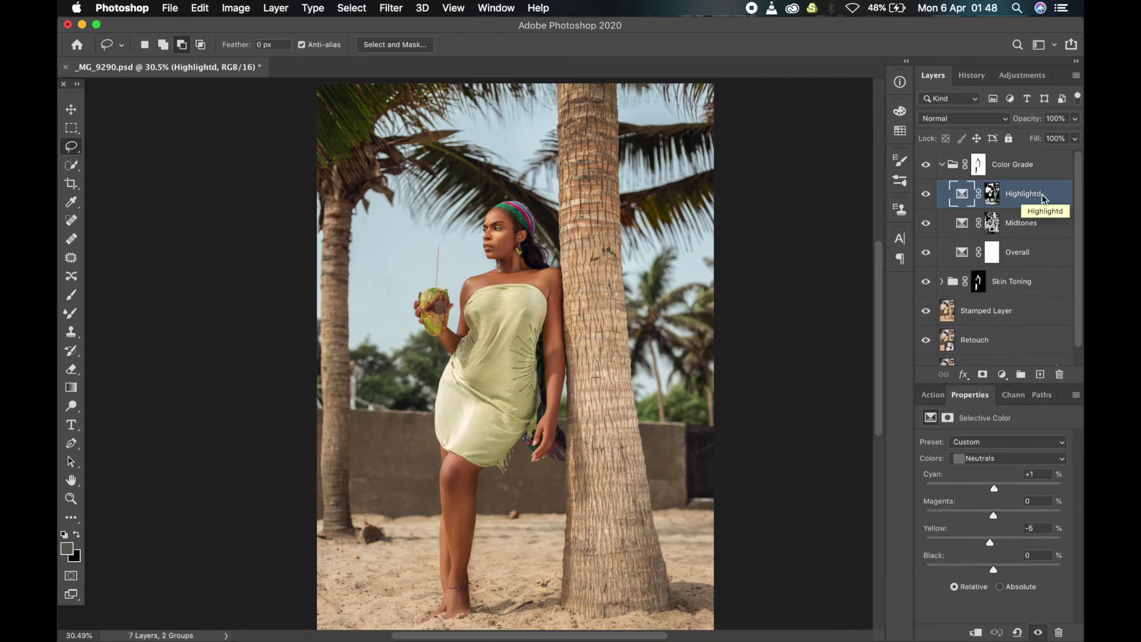
Select the green foliage with Color Range by sampling the background trees and adding a second sample to the trees by the trunk.
click(351, 8)
click(376, 153)
click(815, 162)
click(753, 41)
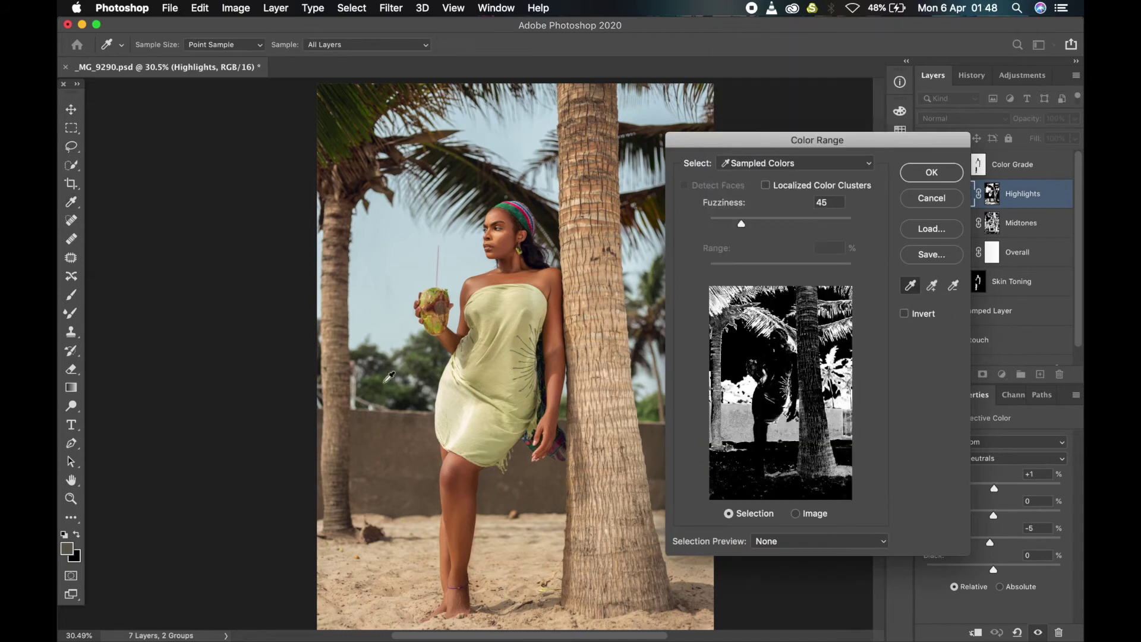
click(383, 381)
click(931, 285)
click(637, 415)
click(932, 173)
key(Return)
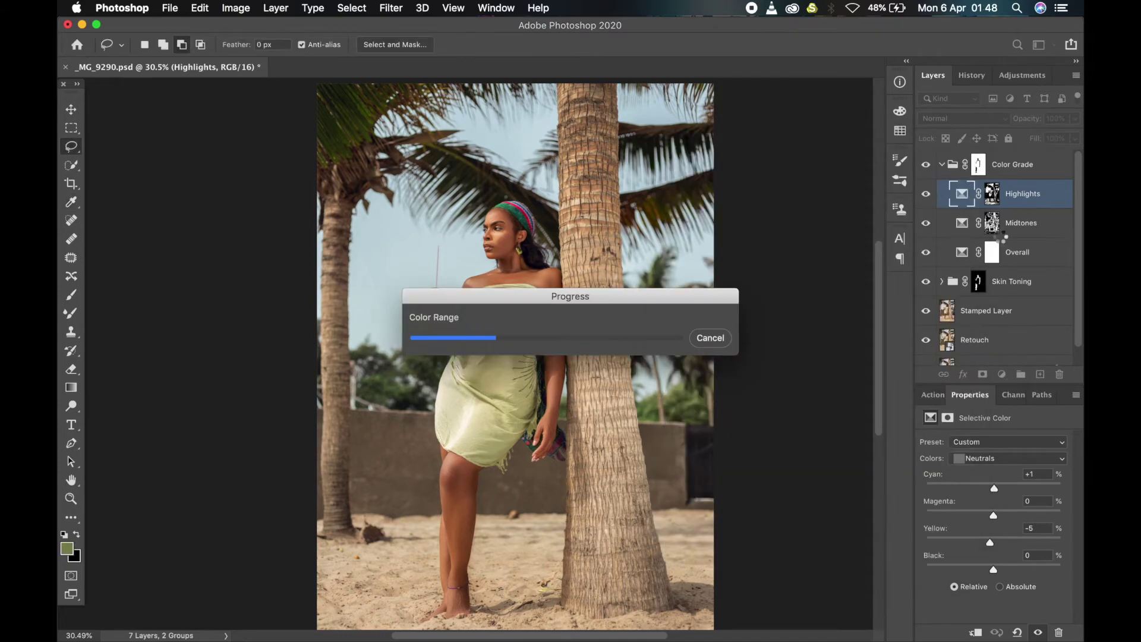
double_click(1023, 193)
text(Greens)
key(Return)
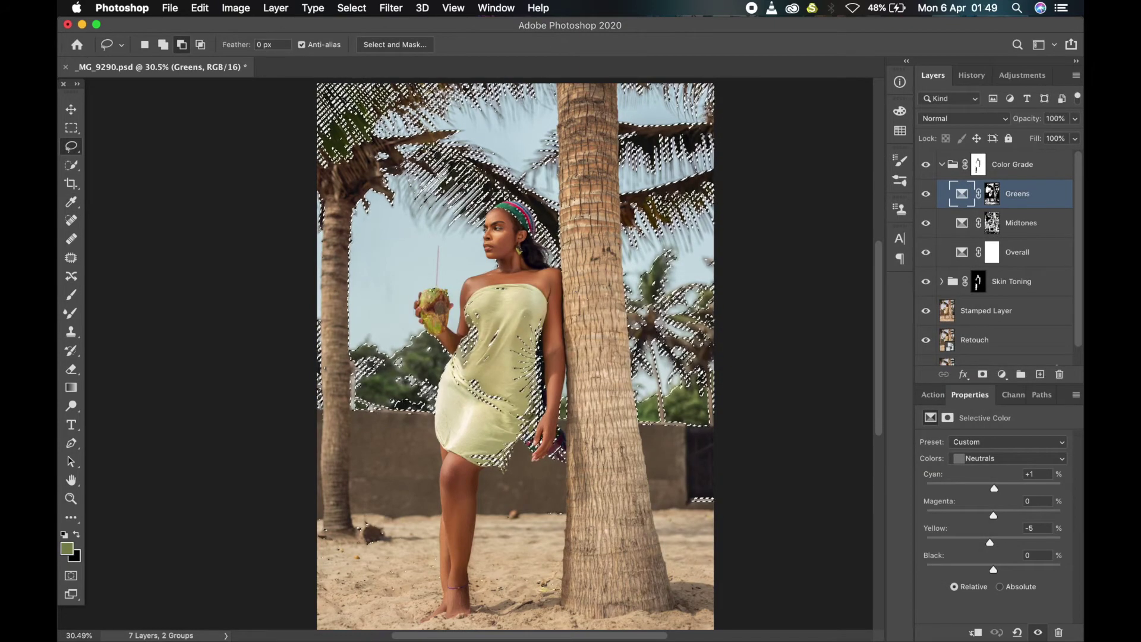
click(993, 457)
click(996, 393)
key(ctrl+z)
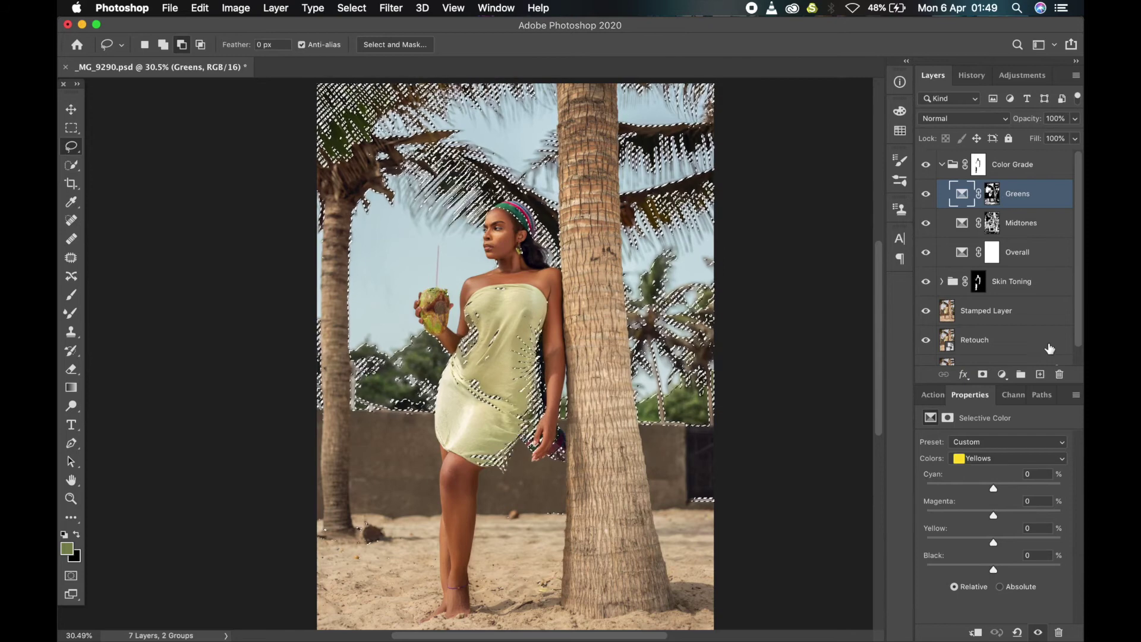
Add a Selective Color adjustment masked by the foliage selection and name it Greens.
click(1003, 374)
click(999, 629)
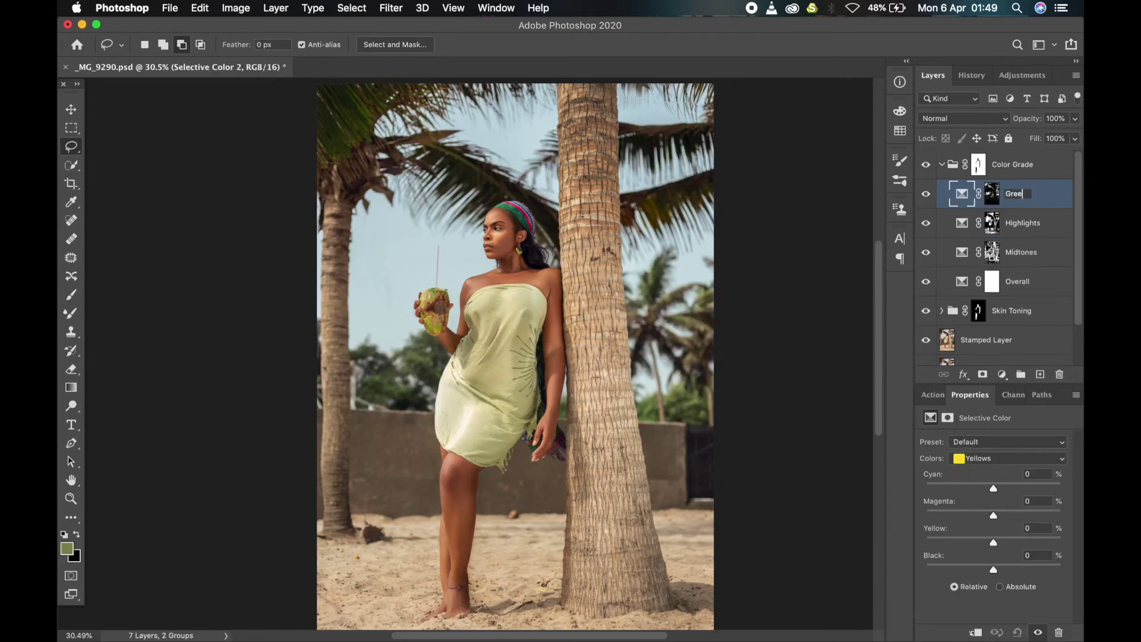
key(Return)
In the Greens adjustment, lower the Yellows' cyan and raise their yellow and black; set the Greens to cyan -74%, yellow -91%, black +27%.
drag(993, 489, 916, 502)
drag(994, 542, 1036, 542)
mouse_move(993, 569)
mouse_down()
mouse_move(968, 568)
mouse_move(1011, 572)
mouse_move(933, 538)
mouse_move(1014, 576)
mouse_up()
click(1010, 458)
click(987, 469)
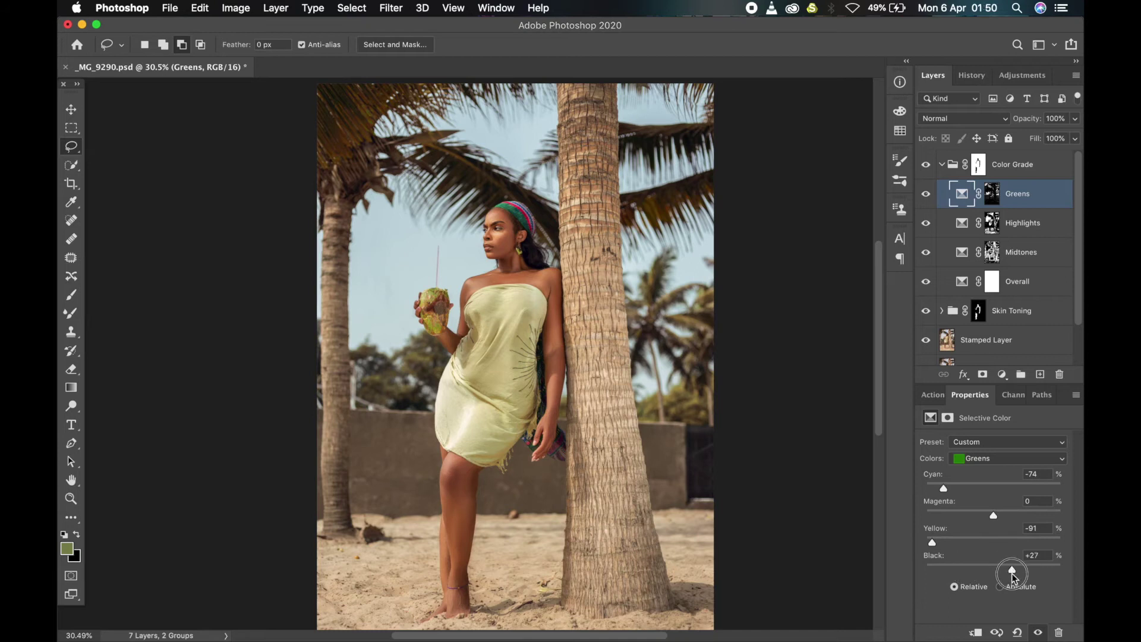
Add an unmasked Selective Color adjustment named Warmth and set its Whites to cyan +3%, yellow +5% and black +11%.
click(1002, 374)
click(1006, 619)
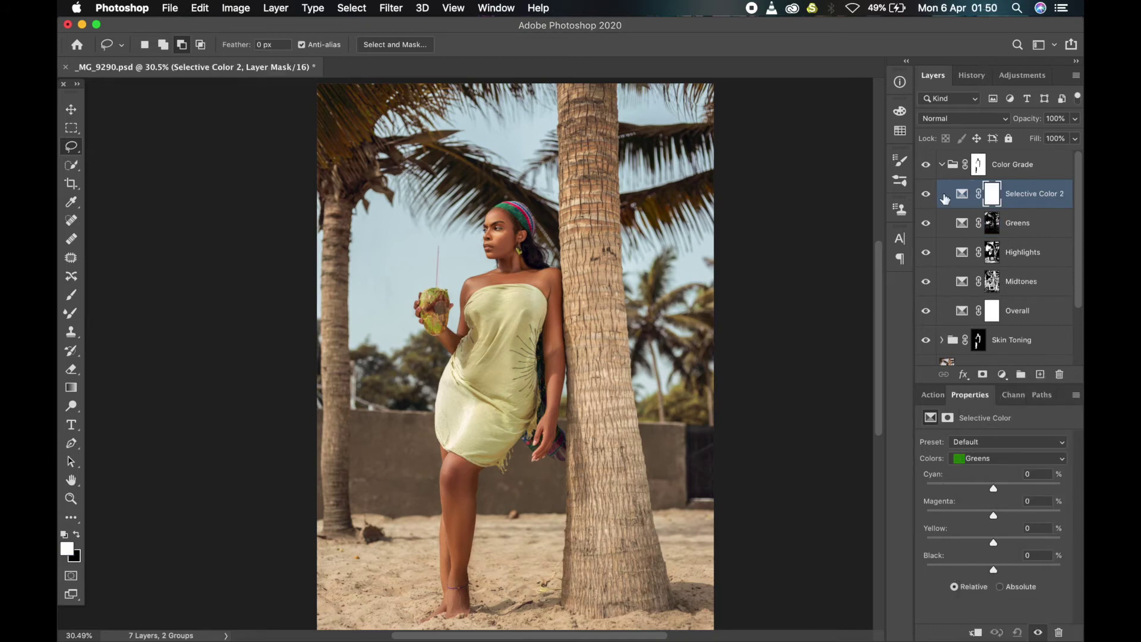
double_click(1034, 194)
key(Return)
click(1010, 459)
click(981, 507)
mouse_move(993, 542)
mouse_down()
mouse_move(963, 543)
mouse_move(1002, 546)
mouse_up()
drag(978, 488, 996, 488)
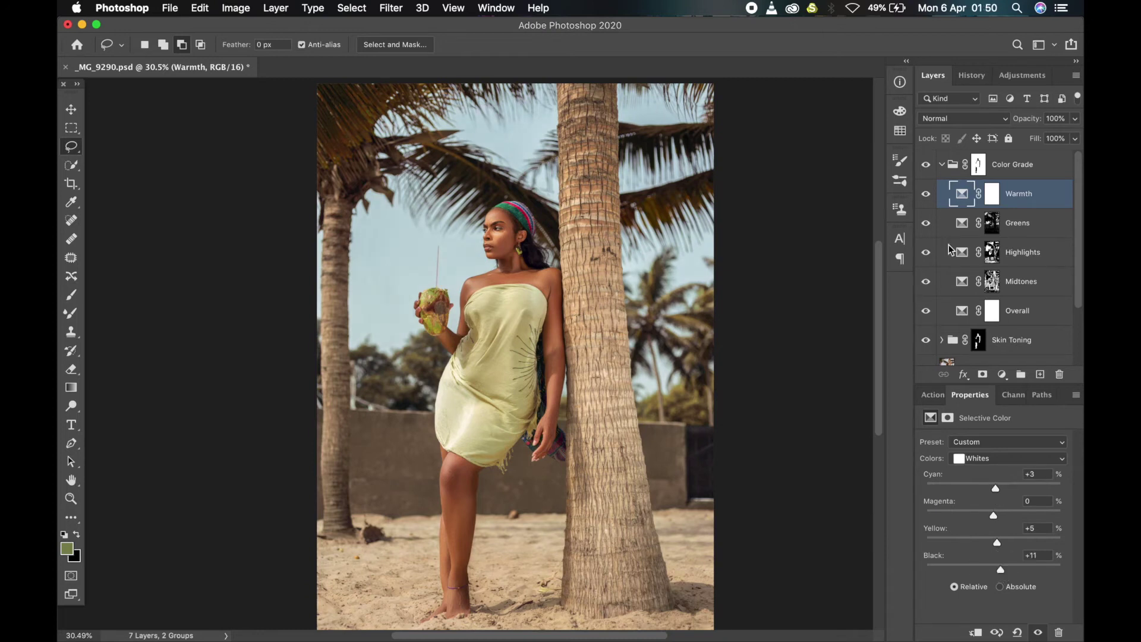
Select the shadows with Color Range and add a Selective Color adjustment masked by that selection, naming it Shadows.
click(351, 8)
click(357, 152)
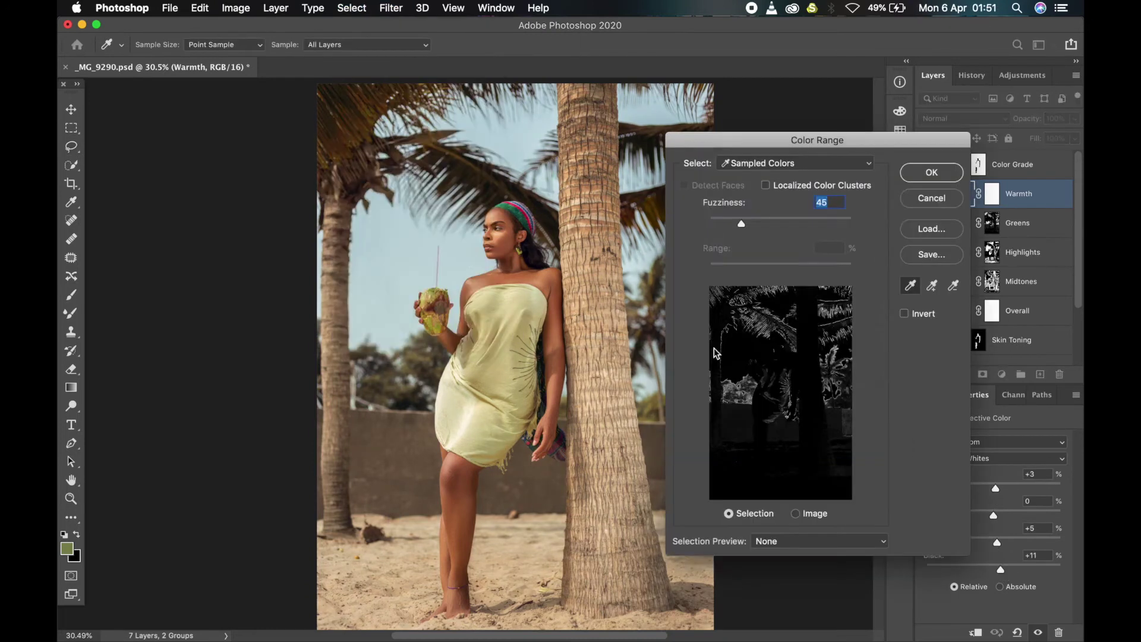
key(Return)
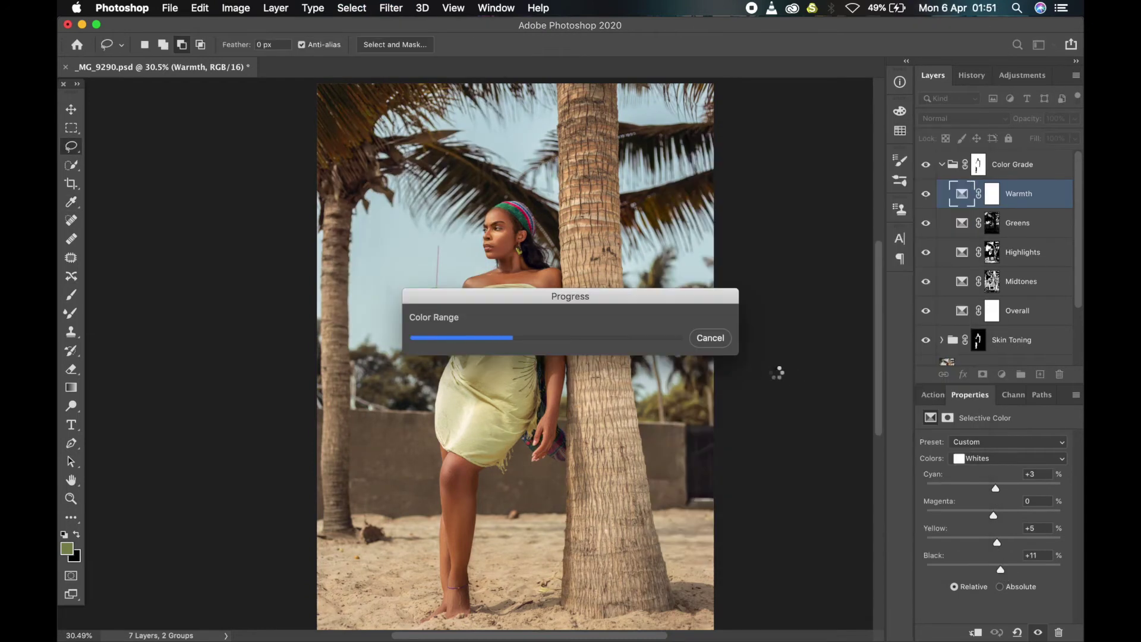
click(1002, 374)
click(1010, 635)
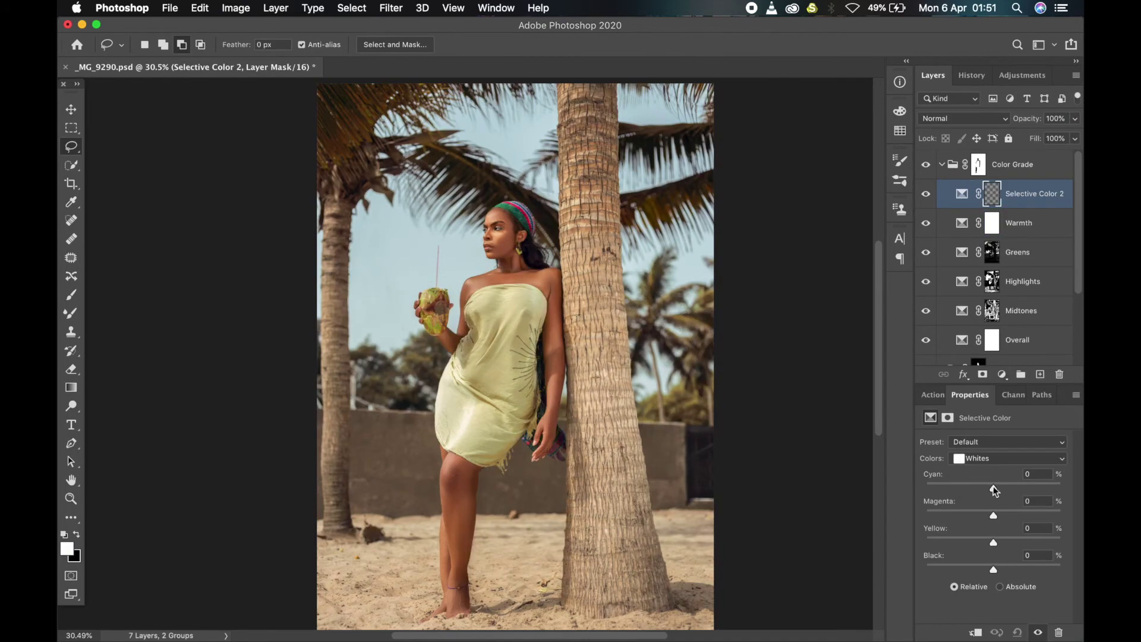
double_click(1030, 193)
text(Shadosw)
key(BackSpace)
key(BackSpace)
text(ws)
Set the Blacks in the Shadows adjustment to cyan +3%, yellow -3% and black +2%.
click(1011, 458)
click(998, 484)
drag(993, 488, 996, 492)
drag(994, 542, 995, 569)
Retune the Blacks of the Overall adjustment by lowering their cyan and setting black to +1%.
scroll(951, 256, down, 3)
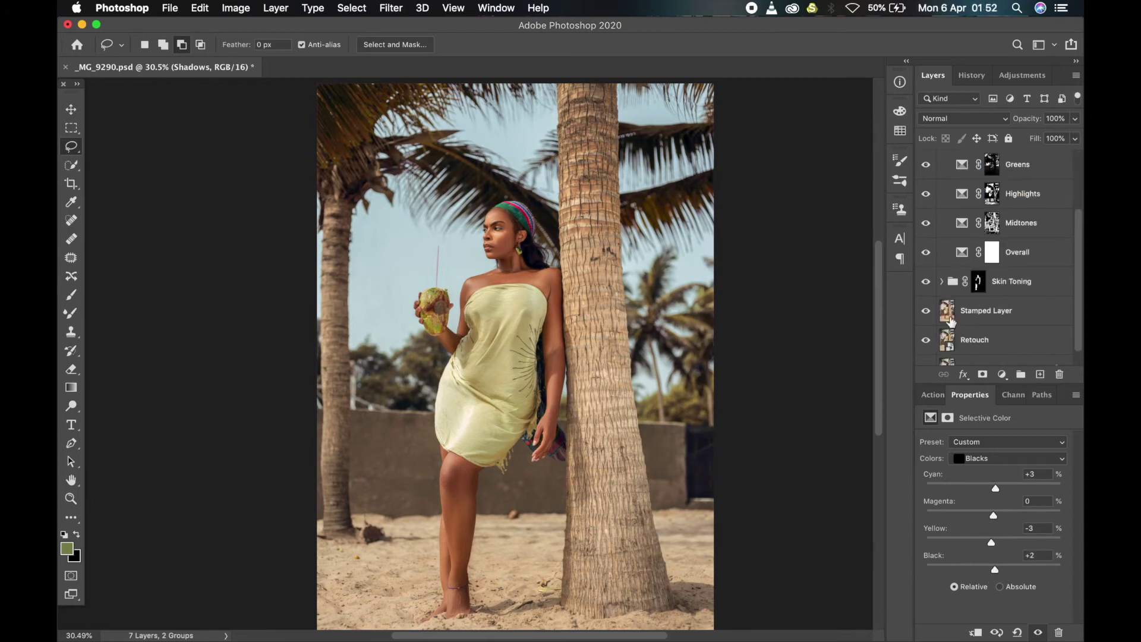
scroll(928, 226, up, 2)
scroll(927, 202, down, 1)
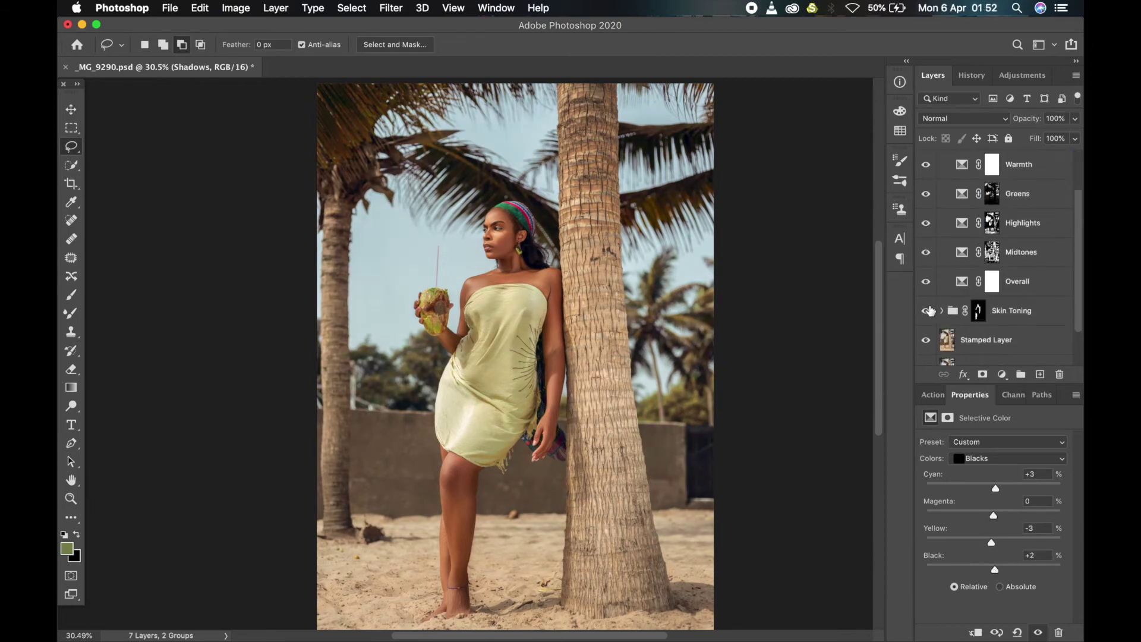
click(992, 281)
drag(992, 569, 997, 569)
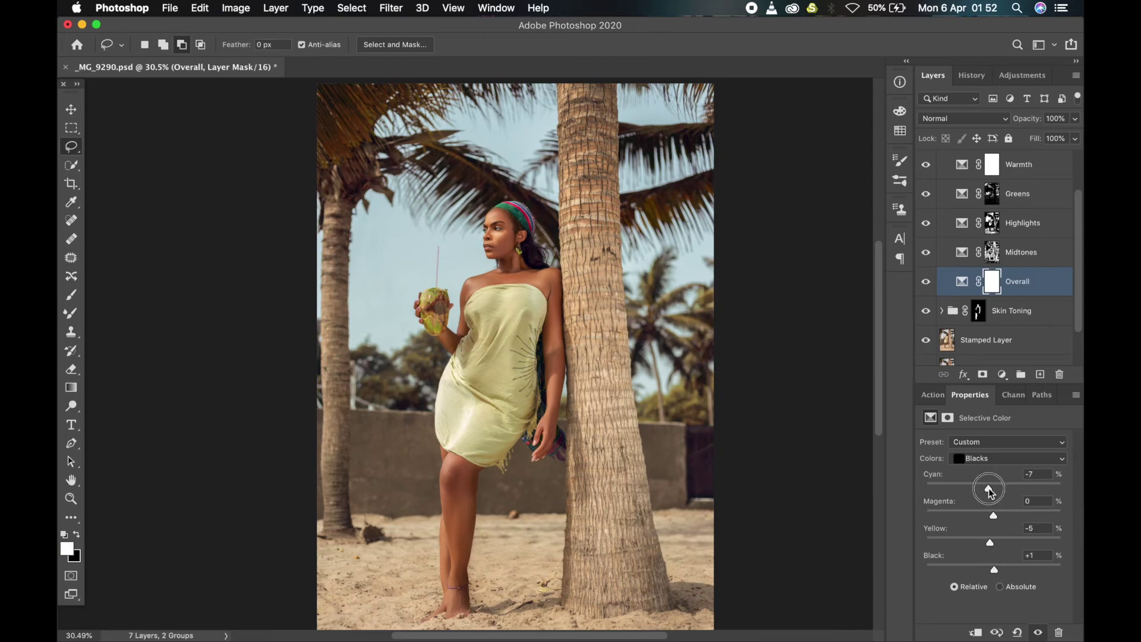
Set the Blacks' cyan in the Shadows adjustment to -3% and toggle the Color Grade group's visibility to compare.
scroll(993, 202, up, 2)
click(992, 195)
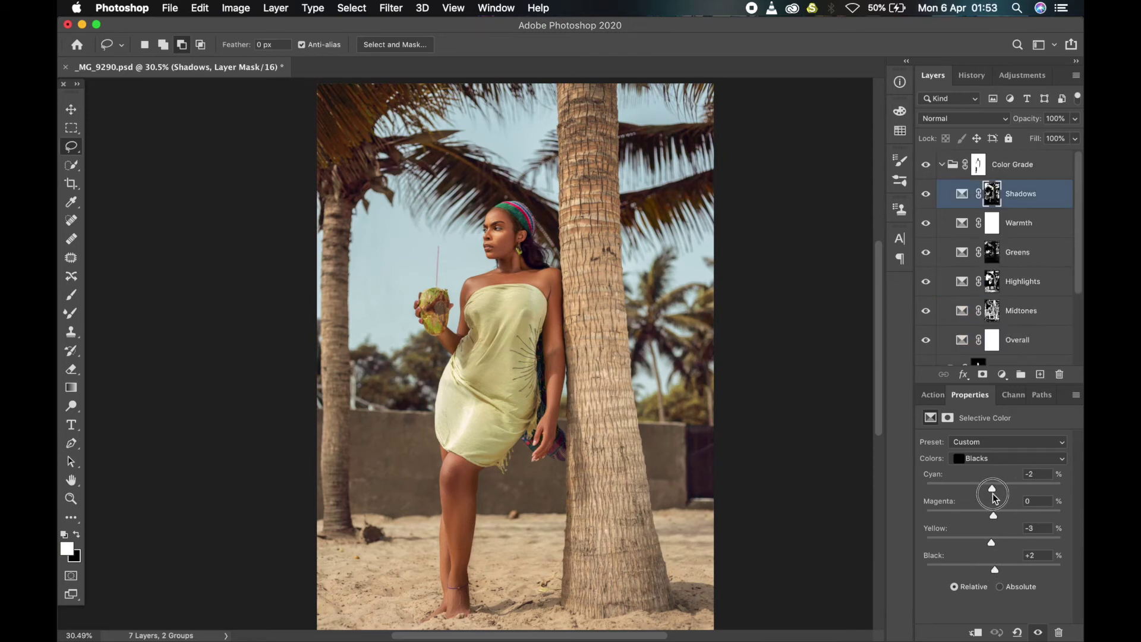
click(927, 165)
Select the highlights with Color Range and subtract the woman, lower trunk and sand with the Lasso to isolate the sky area.
click(351, 7)
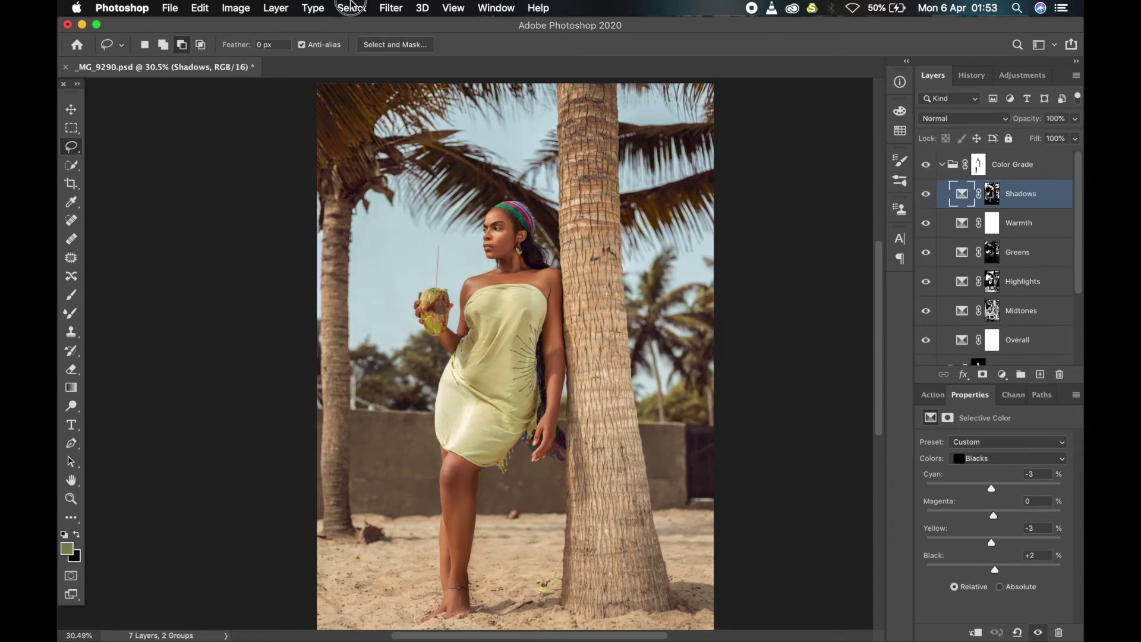
click(358, 154)
click(794, 163)
click(773, 135)
drag(827, 269, 815, 269)
click(929, 176)
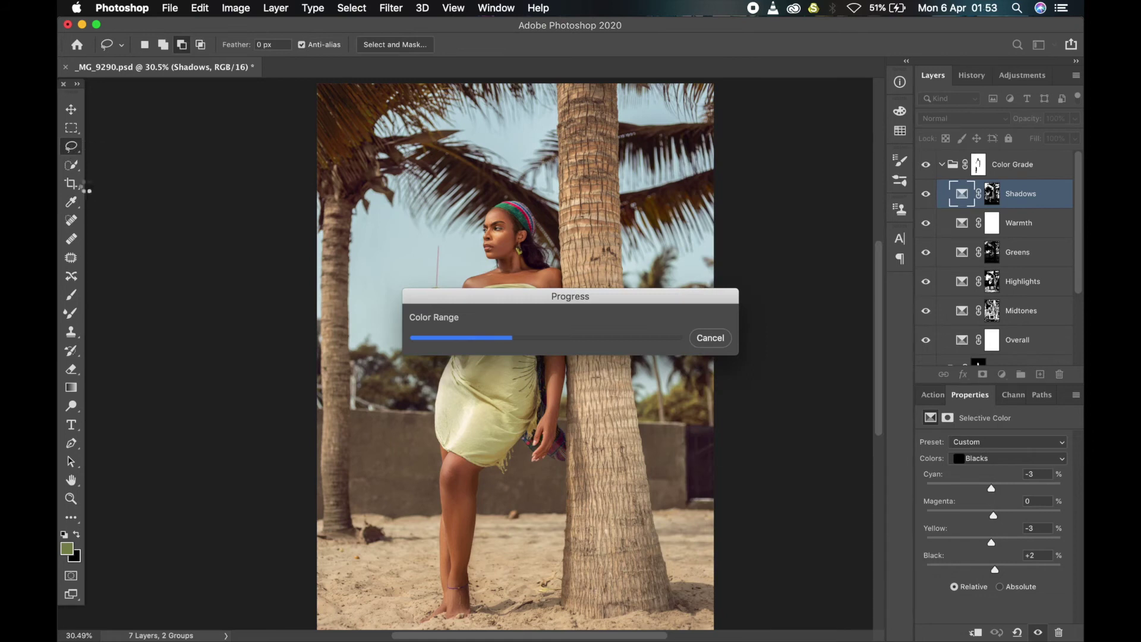
scroll(367, 343, down, 1)
mouse_move(316, 349)
mouse_down()
mouse_move(438, 327)
mouse_move(492, 261)
mouse_move(479, 239)
mouse_move(512, 216)
mouse_up()
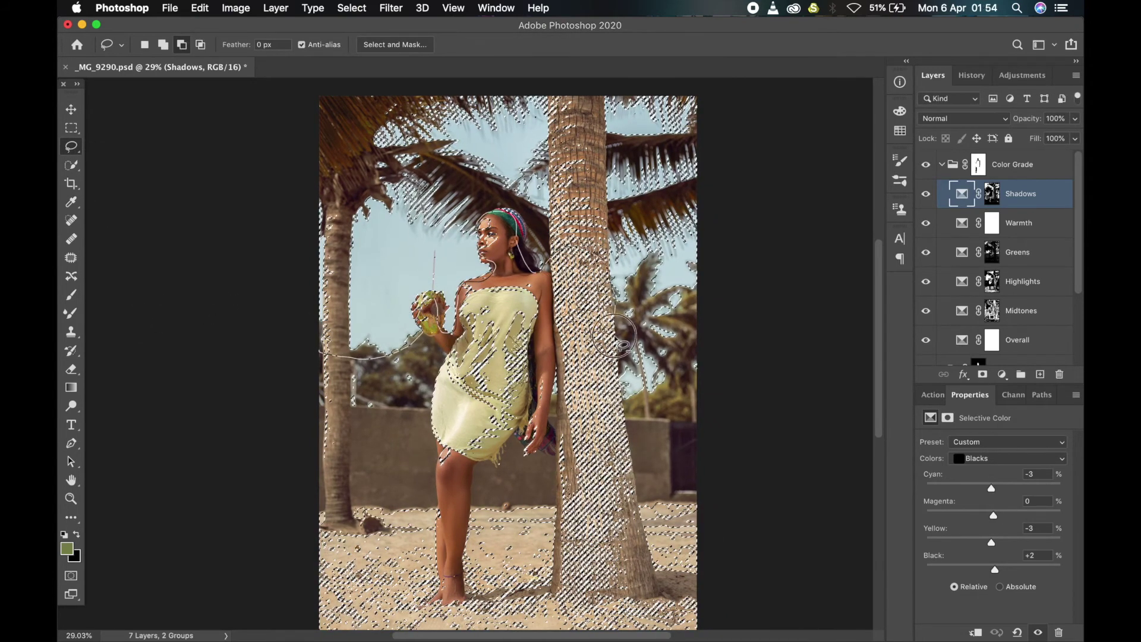
Add a Selective Color adjustment masked by the sky selection and name it Sky.
click(1002, 374)
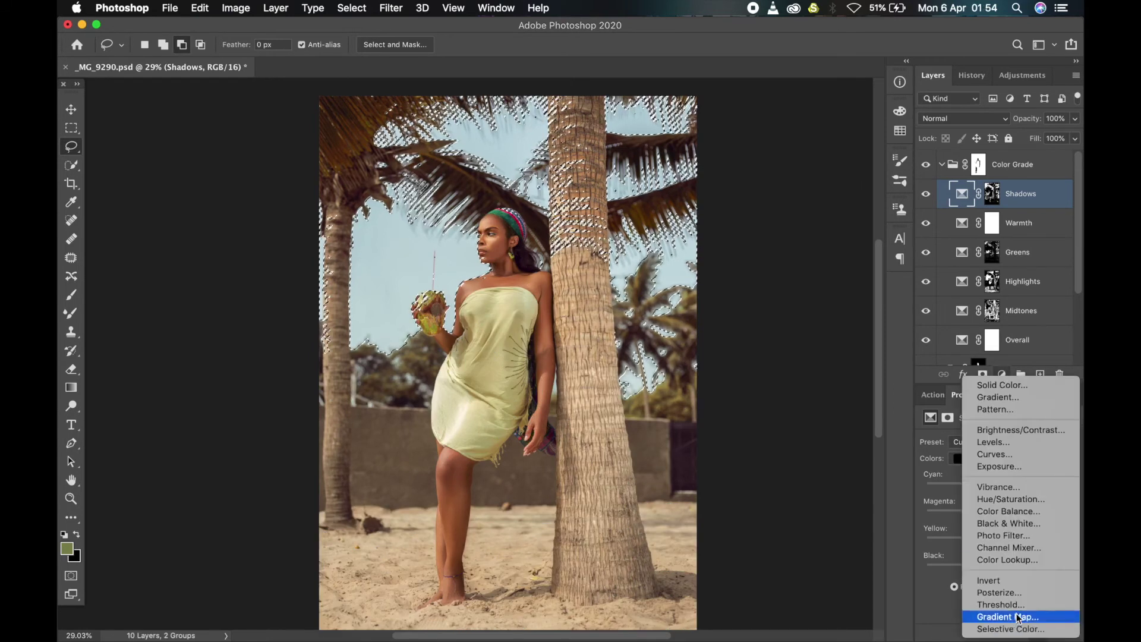
click(1004, 625)
double_click(1023, 194)
text(Sky)
key(Return)
Set the Whites in the Sky adjustment to cyan +11%, magenta -6%, yellow +11% and black -32%.
click(1011, 459)
click(987, 434)
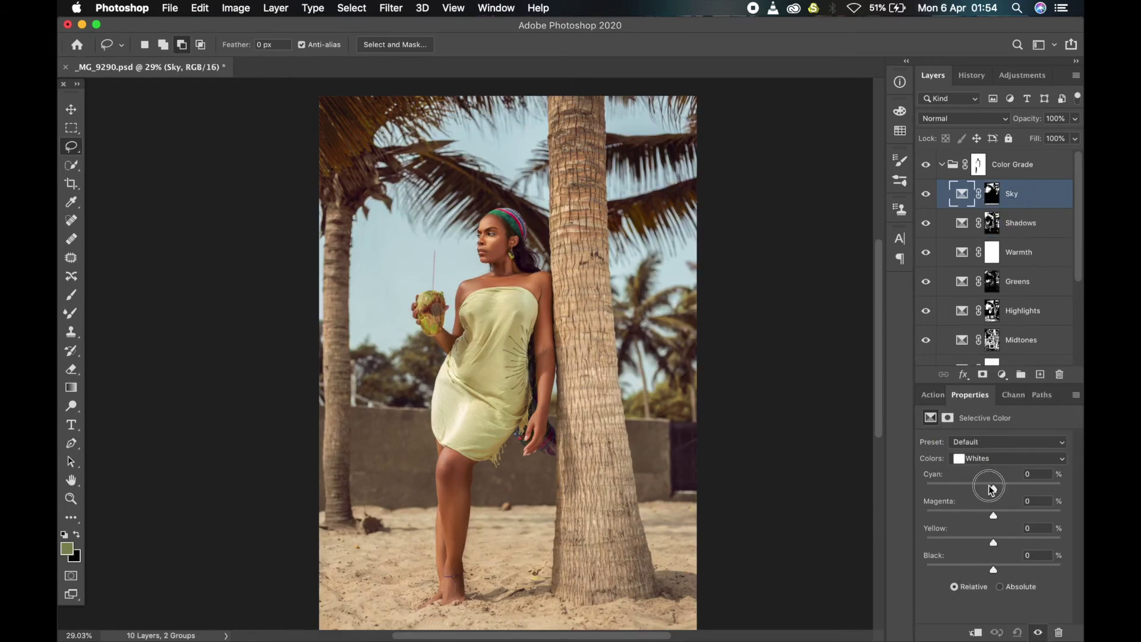
drag(994, 488, 1007, 486)
drag(993, 569, 989, 517)
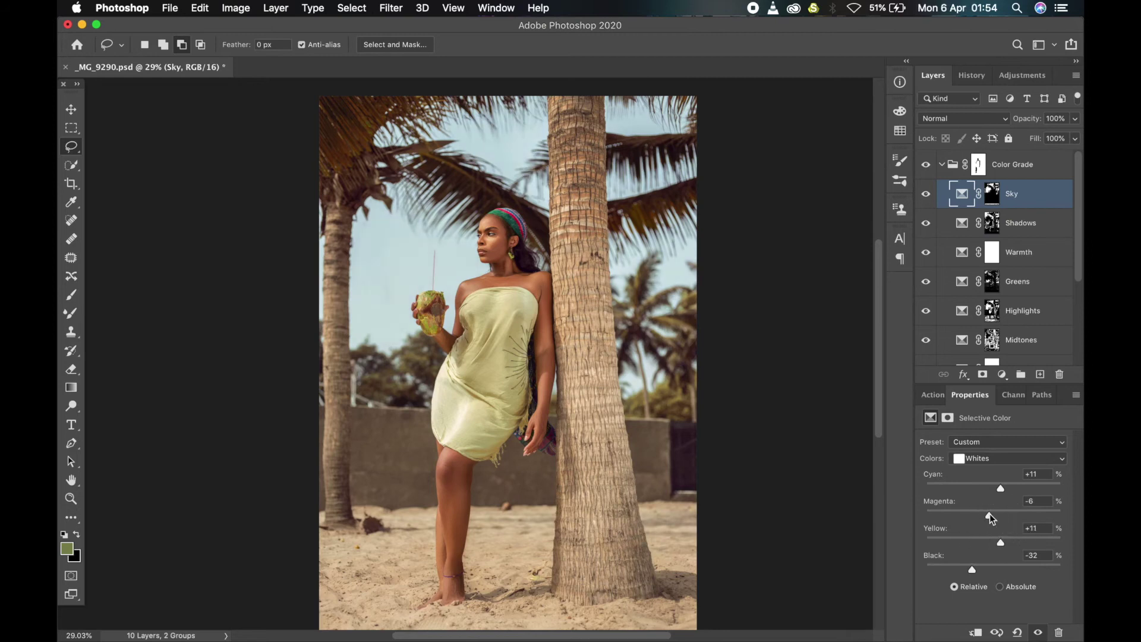
click(1001, 490)
Select the dress on Stamped Layer with the Quick Selection tool and feather the selection.
scroll(568, 306, down, 2)
scroll(968, 312, down, 5)
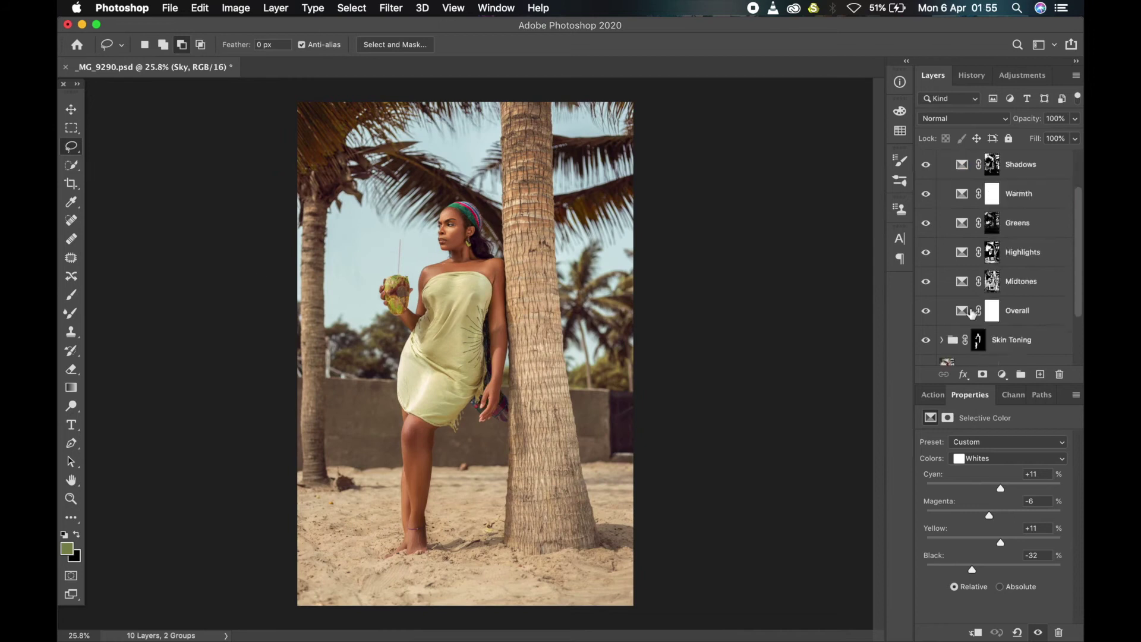
click(986, 292)
key(w)
scroll(419, 389, up, 2)
scroll(419, 389, down, 2)
scroll(1037, 288, up, 5)
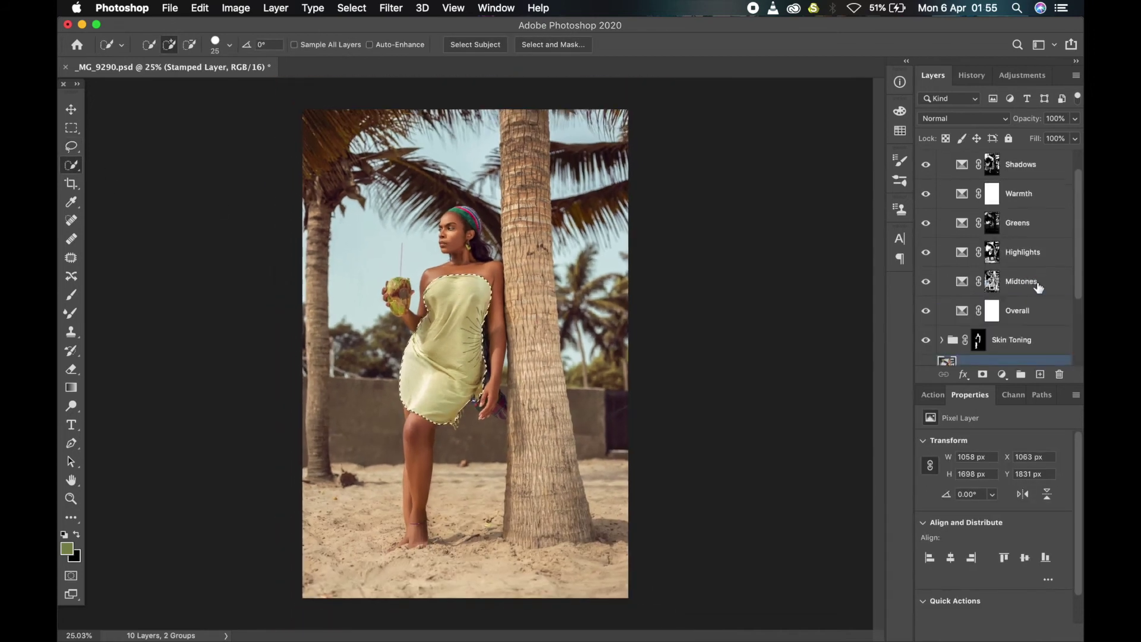
right_click(464, 351)
click(497, 383)
key(Return)
Add a Selective Color adjustment masked to the dress at the top of the Color Grade group and strongly raise its Greens' cyan.
click(1002, 374)
click(1016, 618)
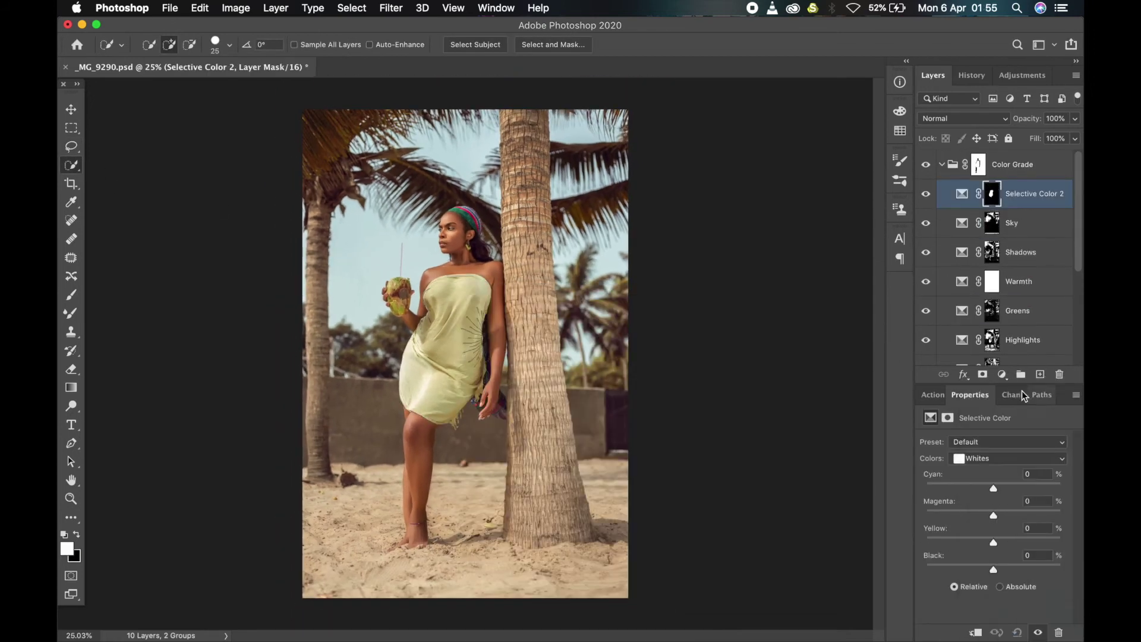
click(1008, 458)
click(981, 415)
drag(993, 489, 1083, 492)
Set the Yellows in the dress adjustment to cyan +48%, magenta +4%, yellow -8% and black +5%.
click(1008, 458)
click(1005, 447)
drag(994, 488, 1027, 488)
drag(993, 542, 998, 572)
drag(985, 519, 992, 549)
Set the Yellows in the Shadows adjustment to cyan +8%, yellow +1% and black -12%.
scroll(931, 169, down, 2)
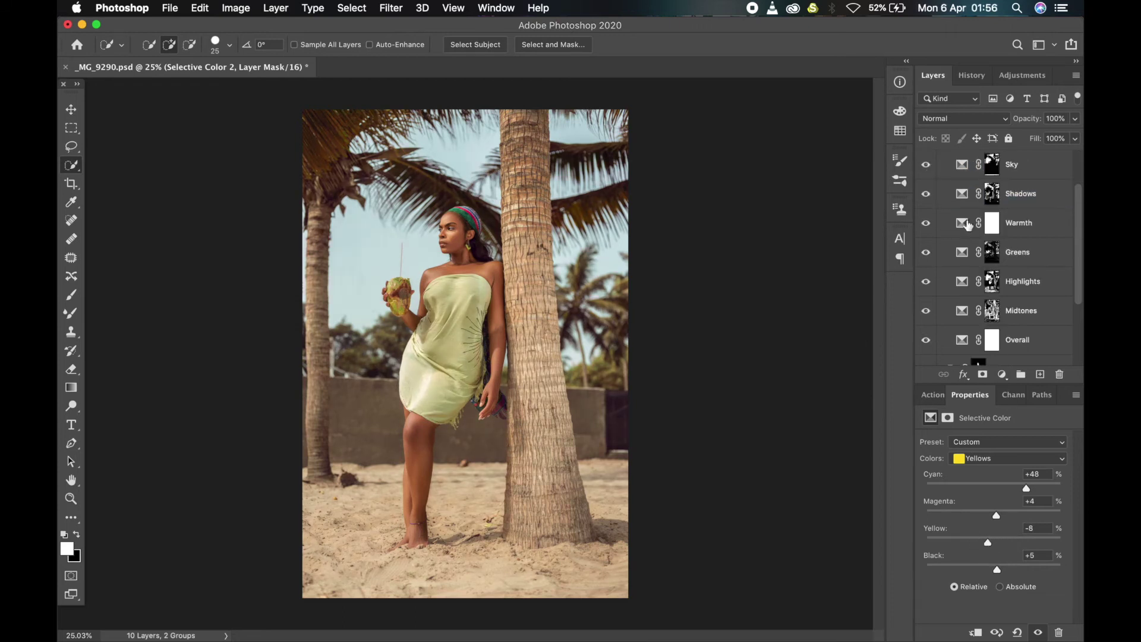
click(1020, 194)
drag(993, 489, 1005, 489)
drag(993, 542, 986, 572)
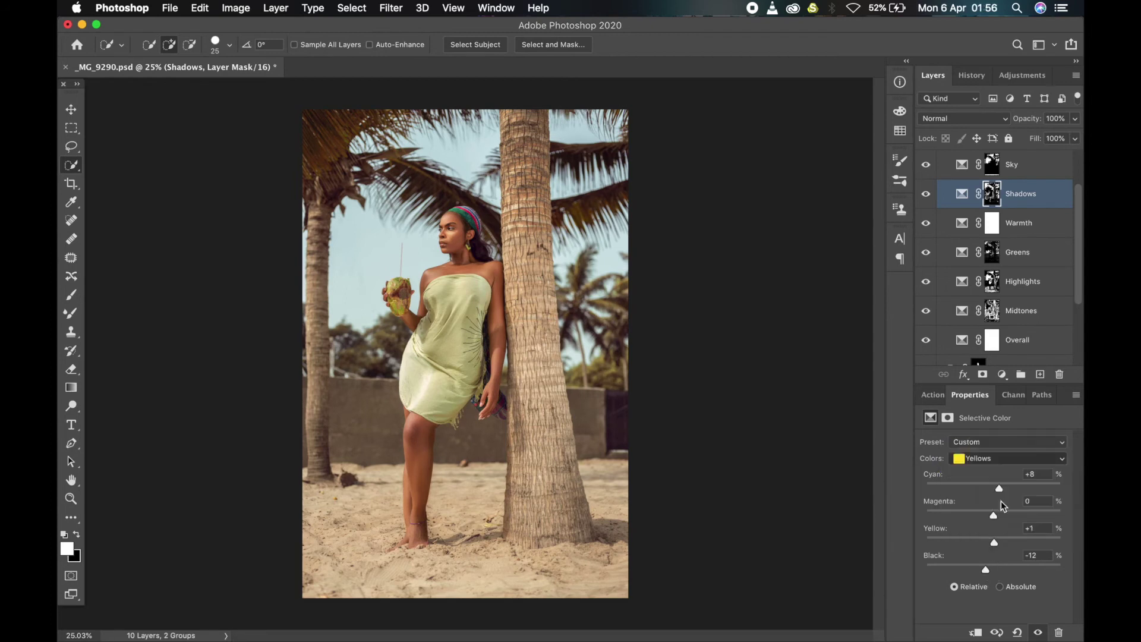
Set the Reds in the Shadows adjustment to cyan +5% and magenta +9%, and lower their black slightly.
key(alt+3)
drag(993, 487, 1000, 515)
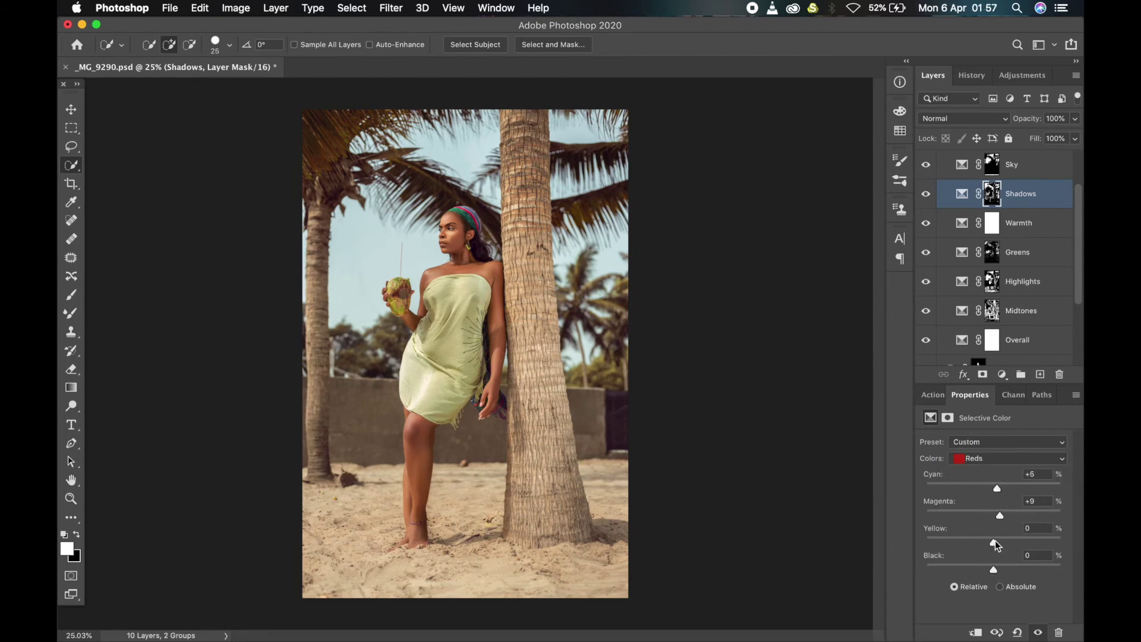
drag(993, 570, 989, 568)
Set the Yellows in the Greens adjustment to cyan +32% and magenta +44%.
scroll(1015, 348, up, 2)
click(1017, 311)
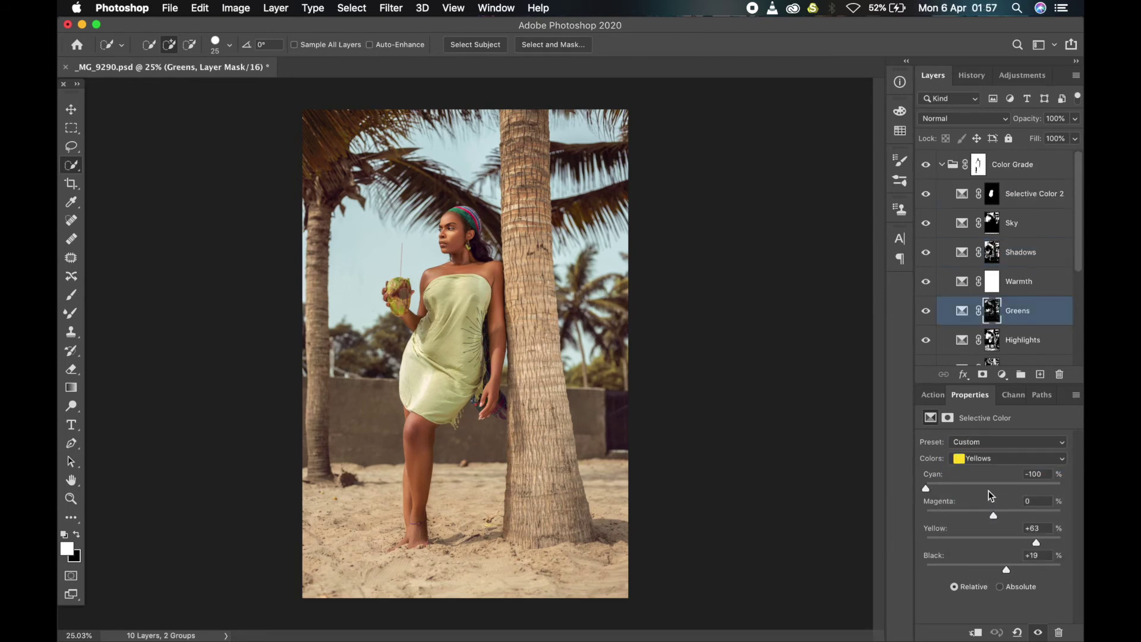
drag(990, 489, 1028, 519)
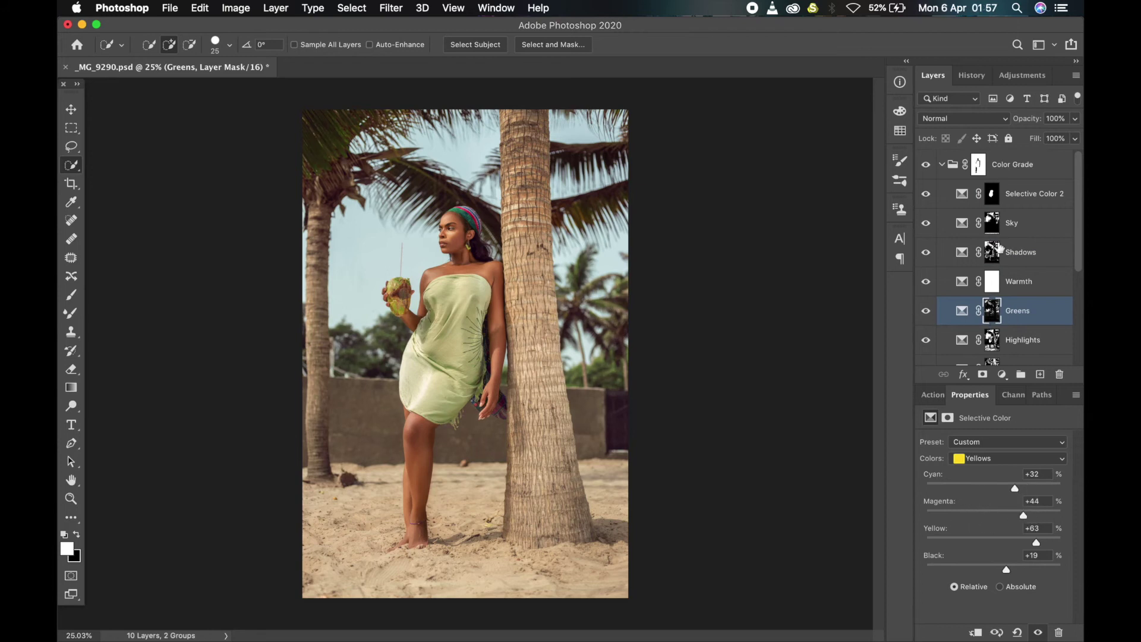
Replace the Greens adjustment's mask with one made from the same mask area minus the dress mask.
click(992, 310)
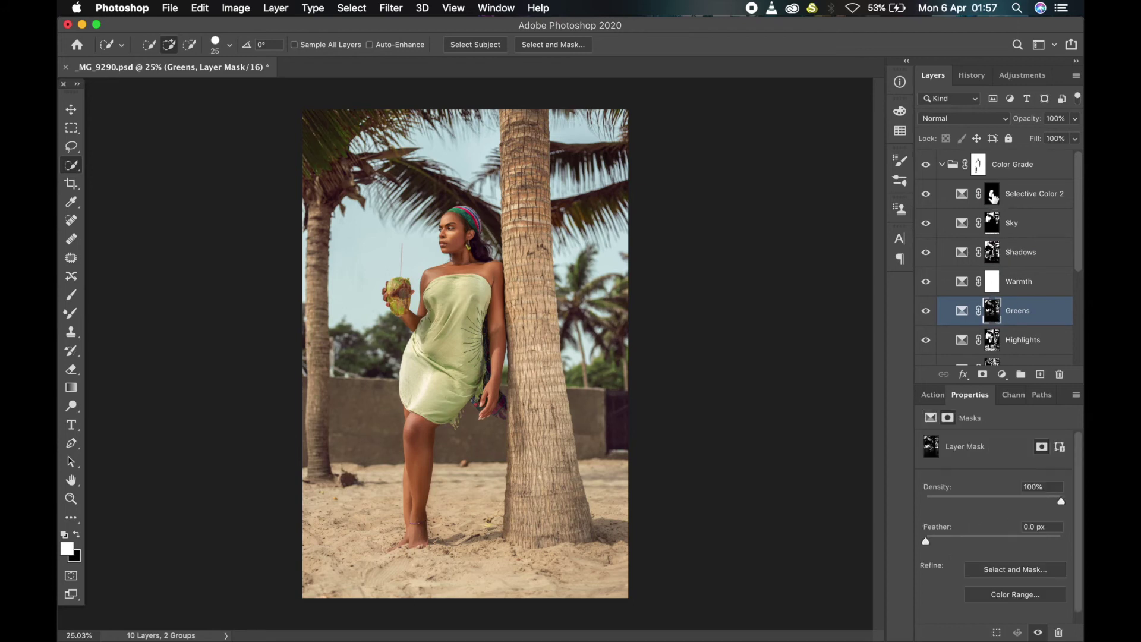
super+click(990, 318)
alt+super+click(992, 197)
drag(991, 311, 1060, 375)
click(982, 375)
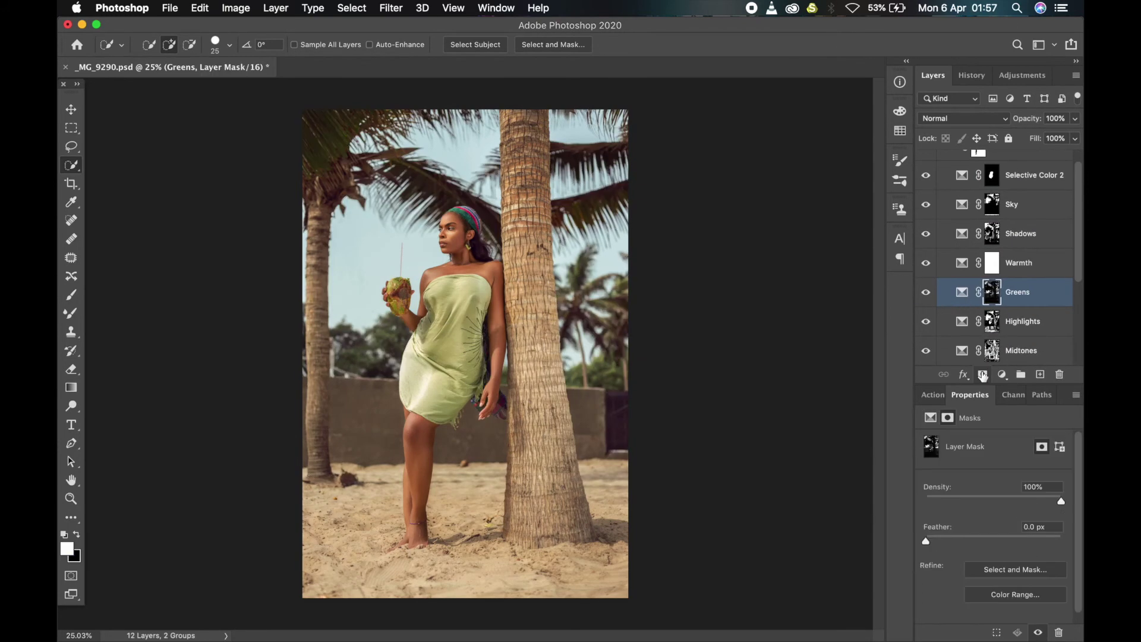
Set the Yellows in the Greens adjustment to cyan +51%, magenta -16%, yellow +58% and black about -23%, and switch to its Greens range.
click(930, 418)
click(1024, 488)
drag(1023, 514, 971, 570)
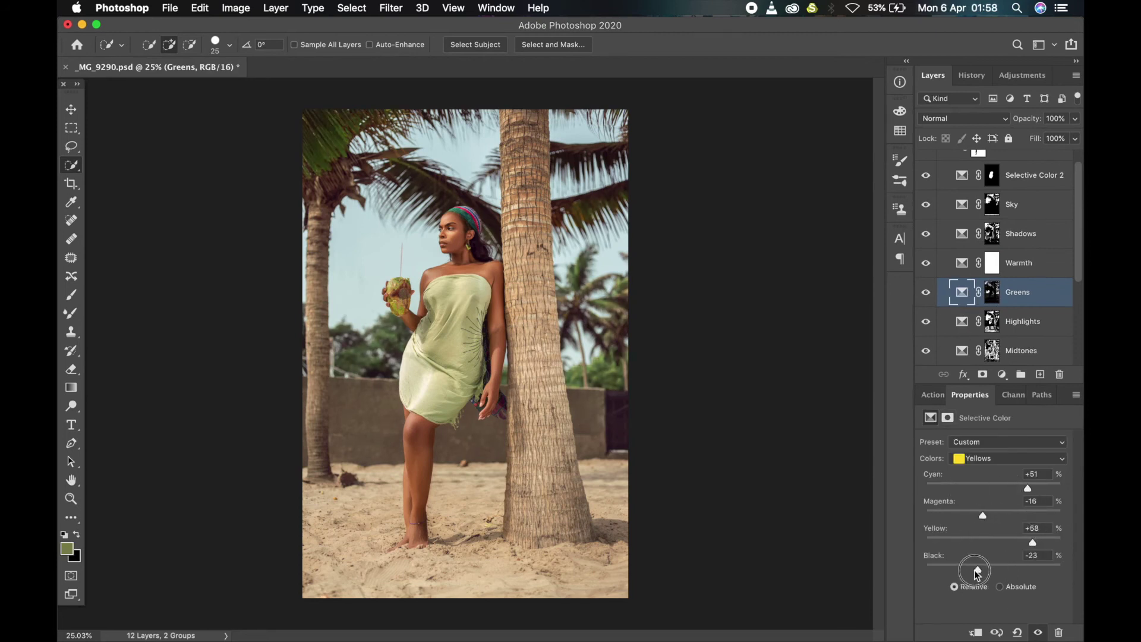
click(987, 462)
click(987, 467)
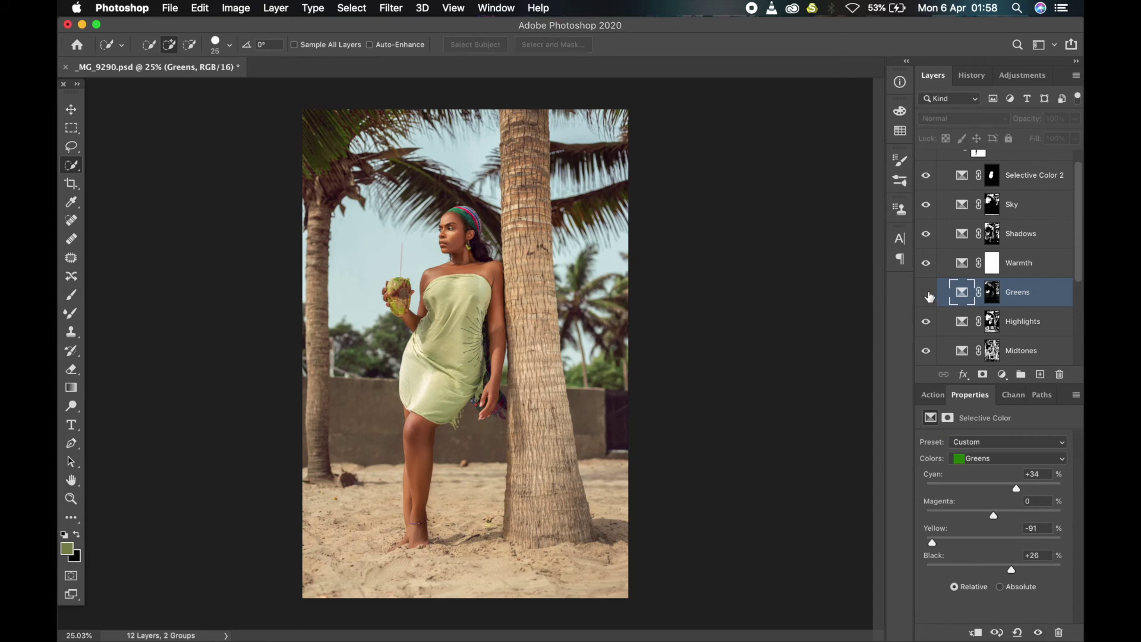
Revert the document to the Modify Selective Color Layer history state of the Sky adjustment, discarding the dress adjustment and all edits after it.
click(972, 75)
scroll(981, 226, up, 2)
click(981, 226)
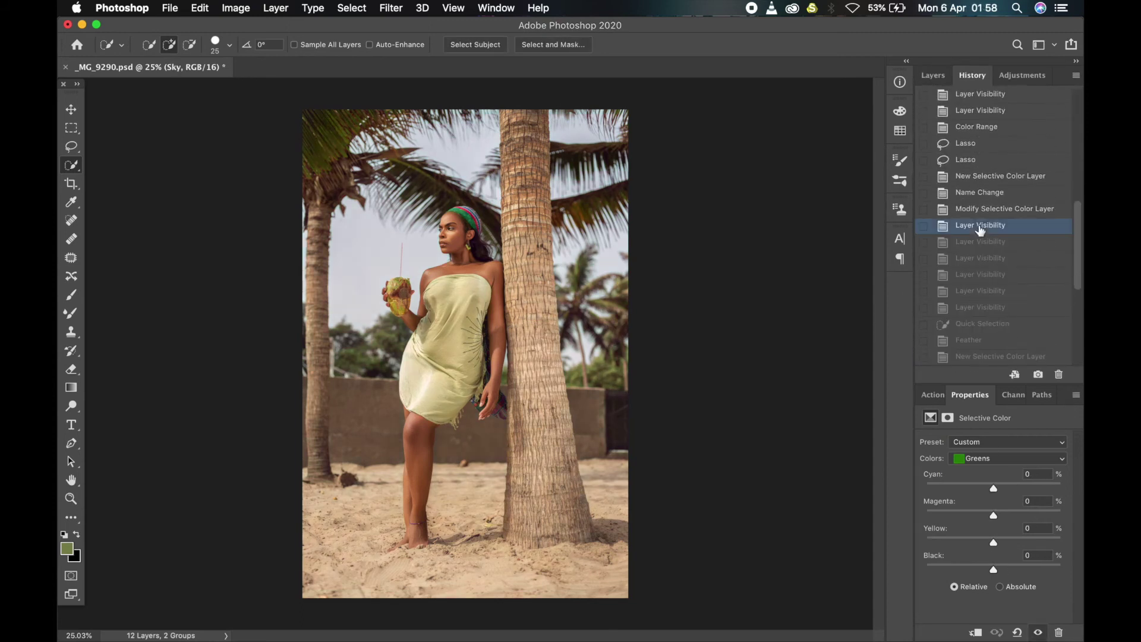
click(982, 208)
Collapse the Color Grade group and compare the image with and without it.
click(933, 75)
scroll(1025, 223, up, 1)
click(942, 164)
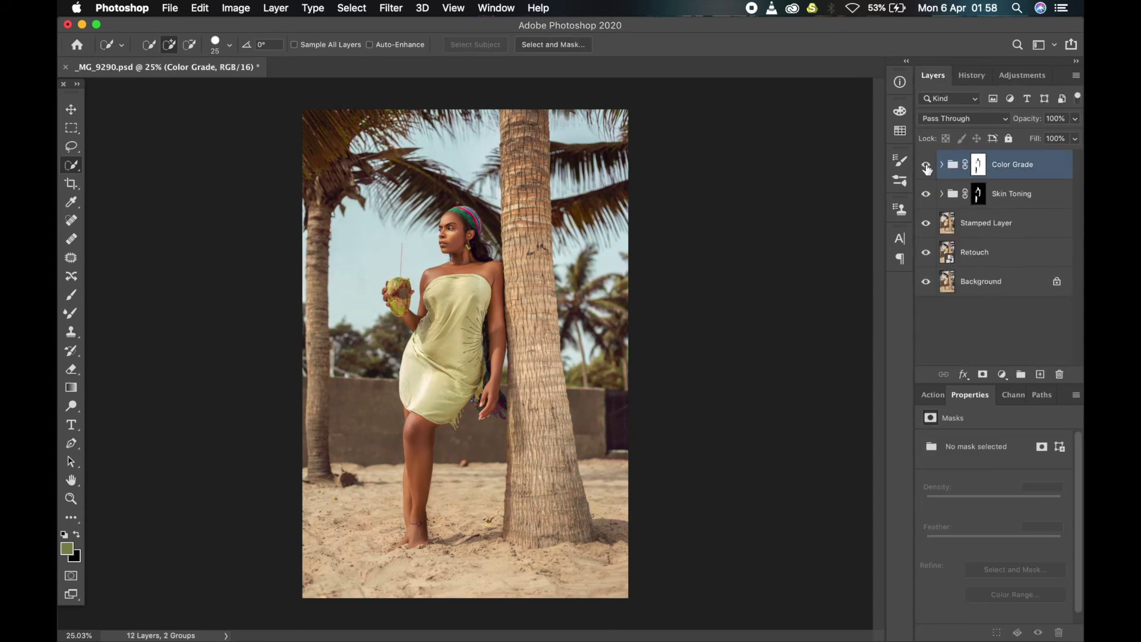
click(926, 165)
click(927, 167)
Open the Skin Toning group's Selective Color 1 adjustment and try the Yellows with yellow at -100%.
click(941, 194)
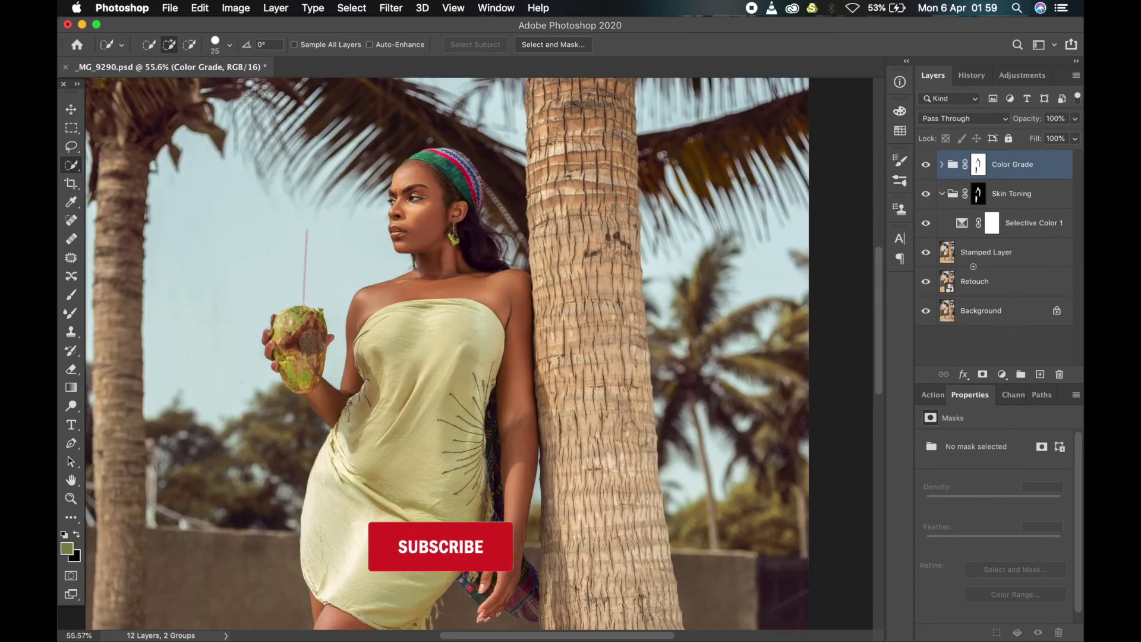
scroll(481, 251, up, 2)
click(992, 223)
click(996, 458)
click(989, 446)
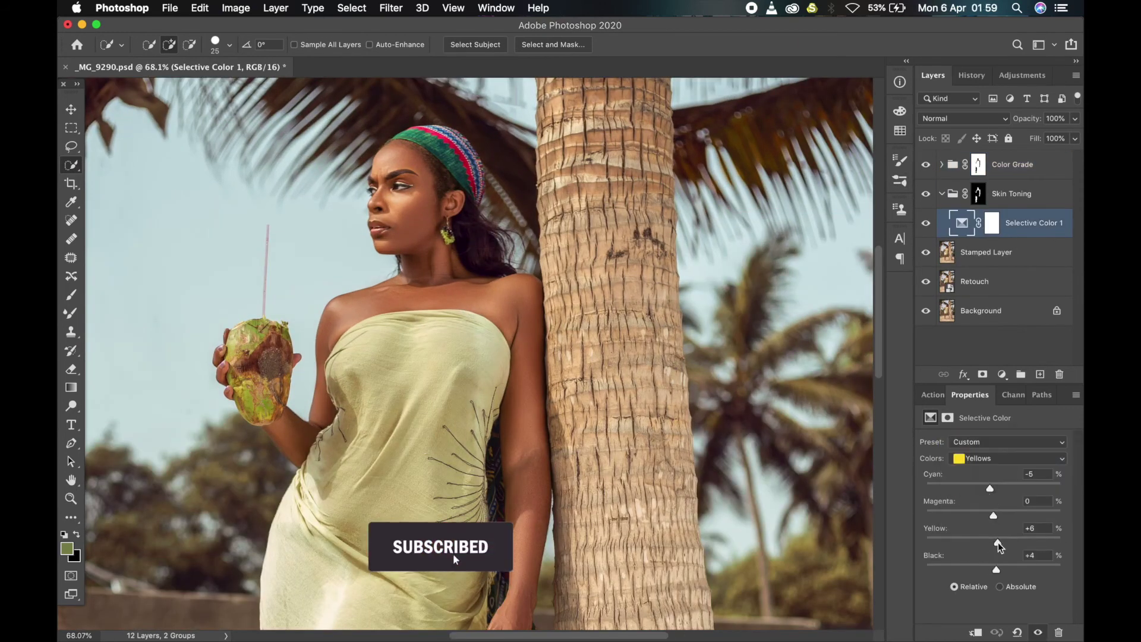
drag(997, 542, 903, 548)
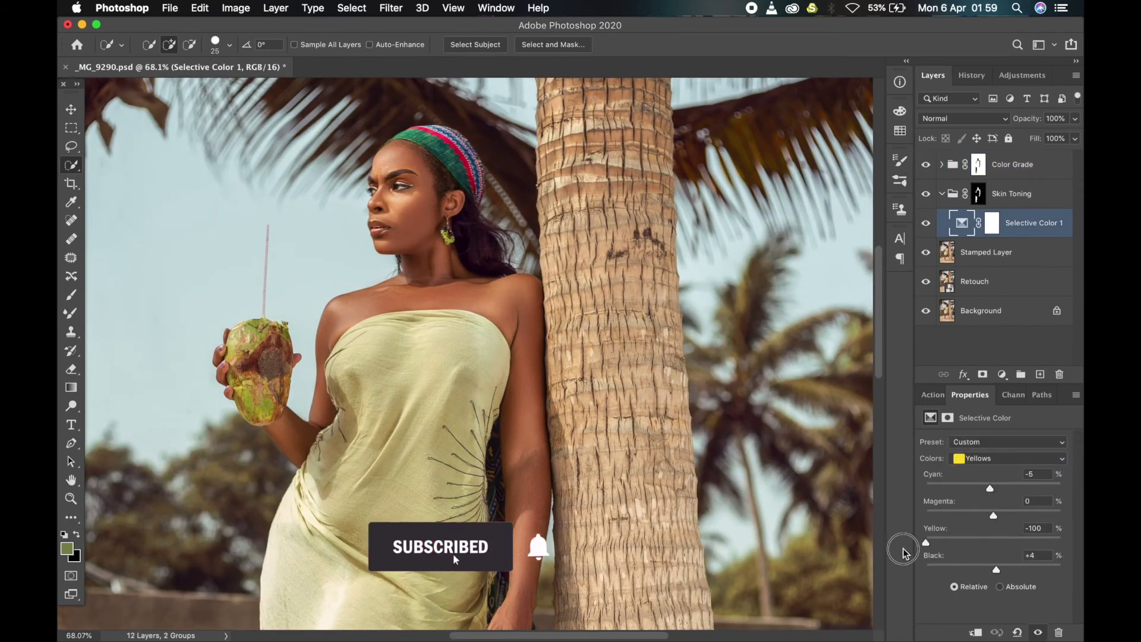
Try extreme cyan and yellow shifts on the Reds in Selective Color 1, including cyan -100%, and undo them.
click(998, 458)
click(997, 449)
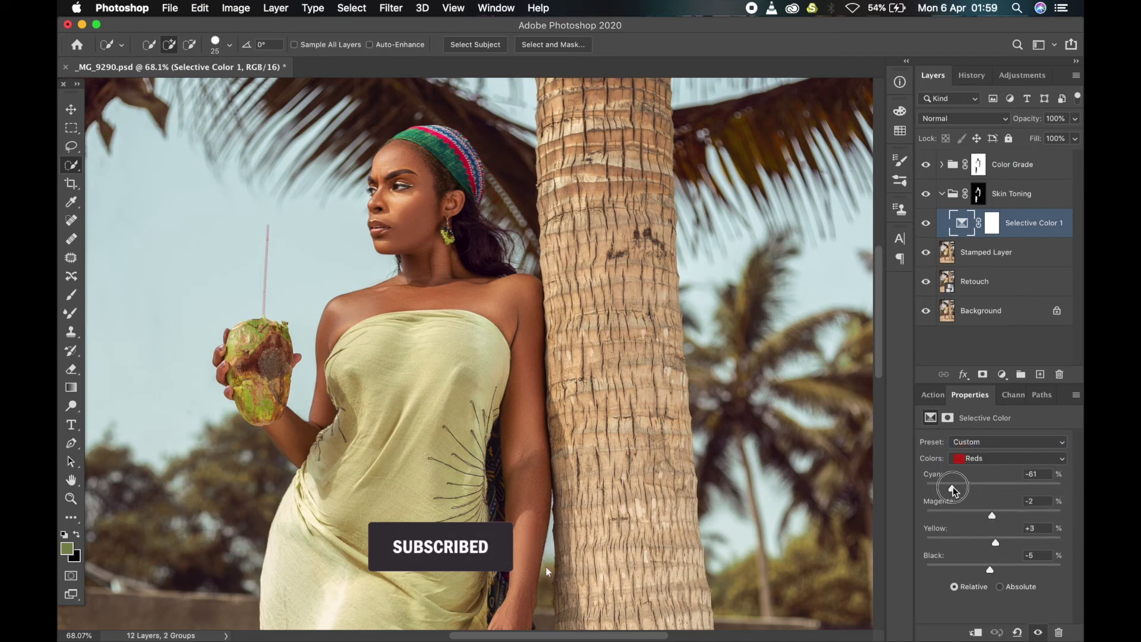
key(super+z)
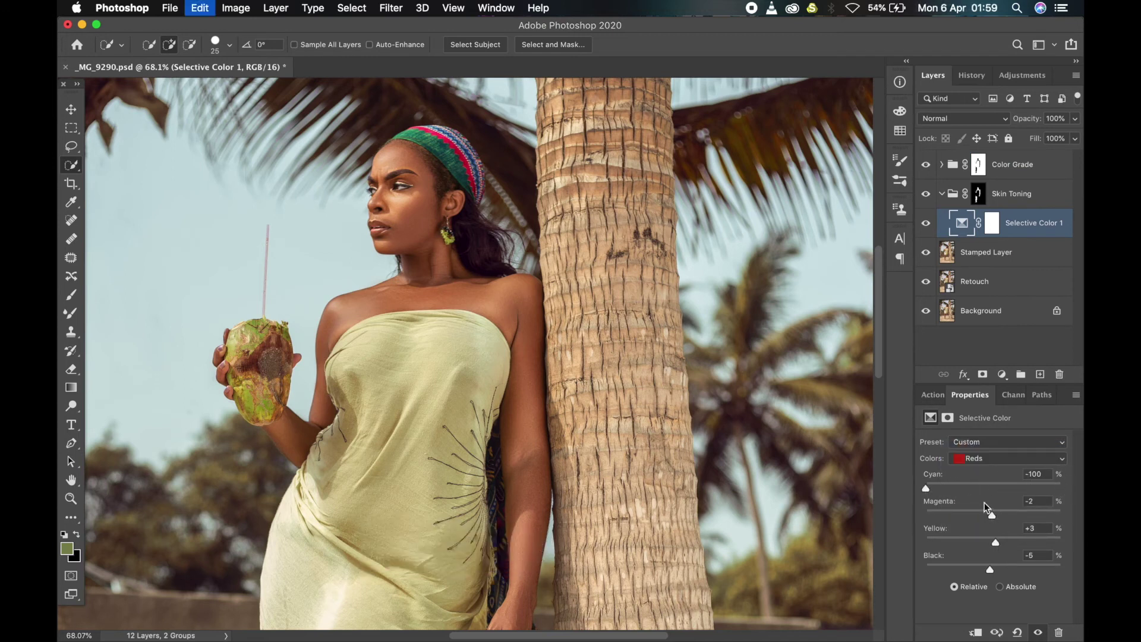
drag(996, 545, 1059, 556)
key(super+z)
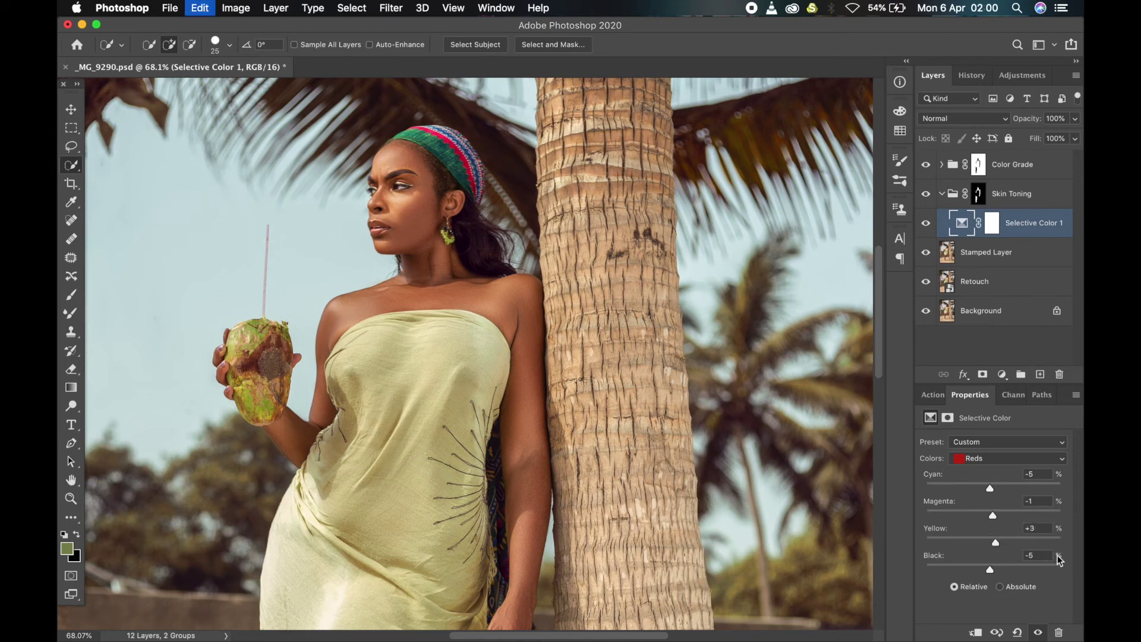
Collapse the Skin Toning group, expand the Color Grade group and compare the whole image with and without the color grade.
click(943, 193)
key(super+0)
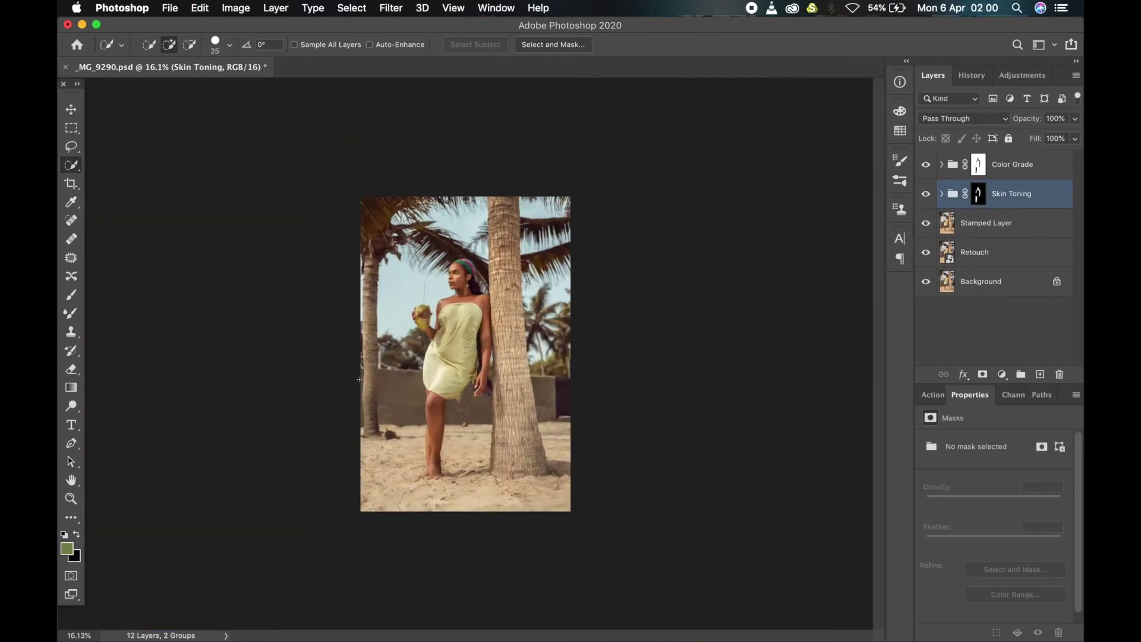
scroll(418, 367, down, 3)
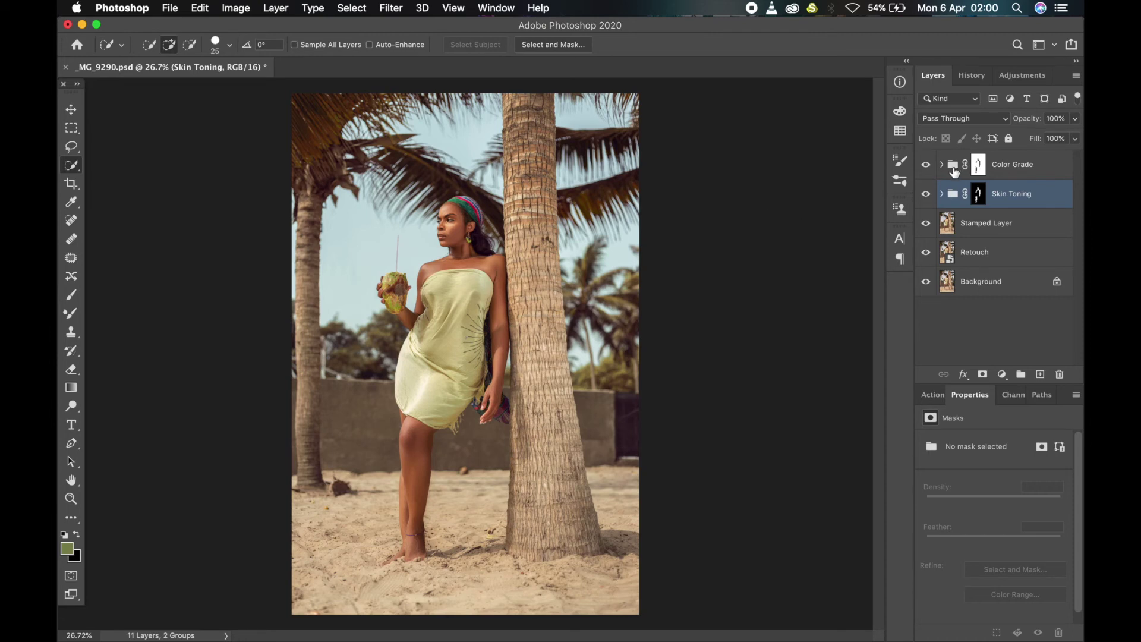
click(940, 165)
scroll(946, 194, down, 4)
scroll(955, 202, up, 4)
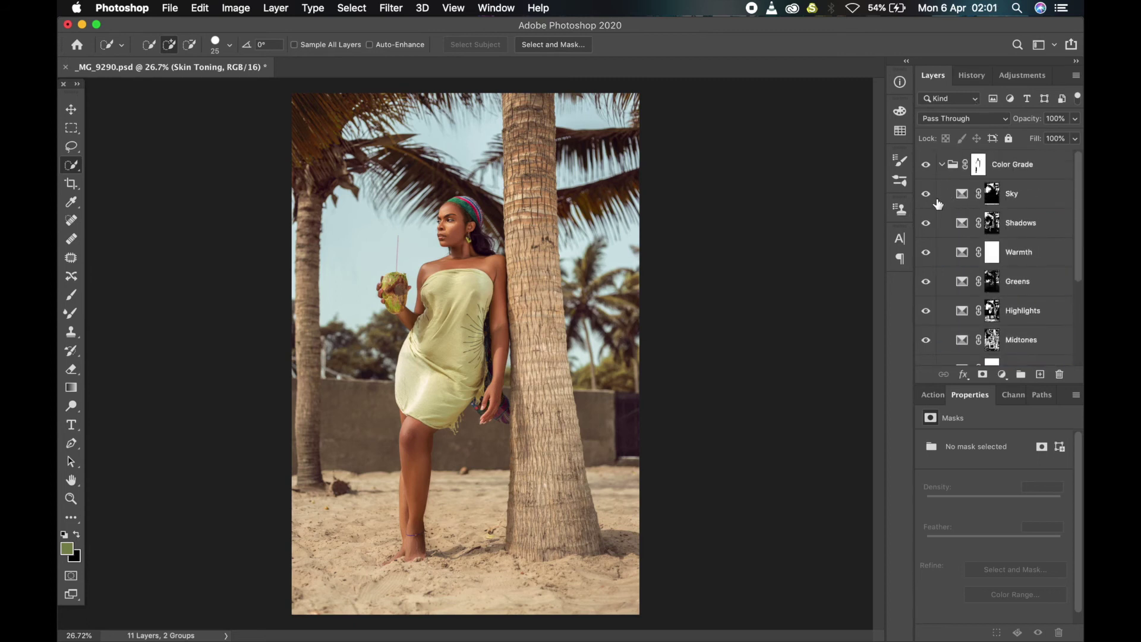
click(927, 165)
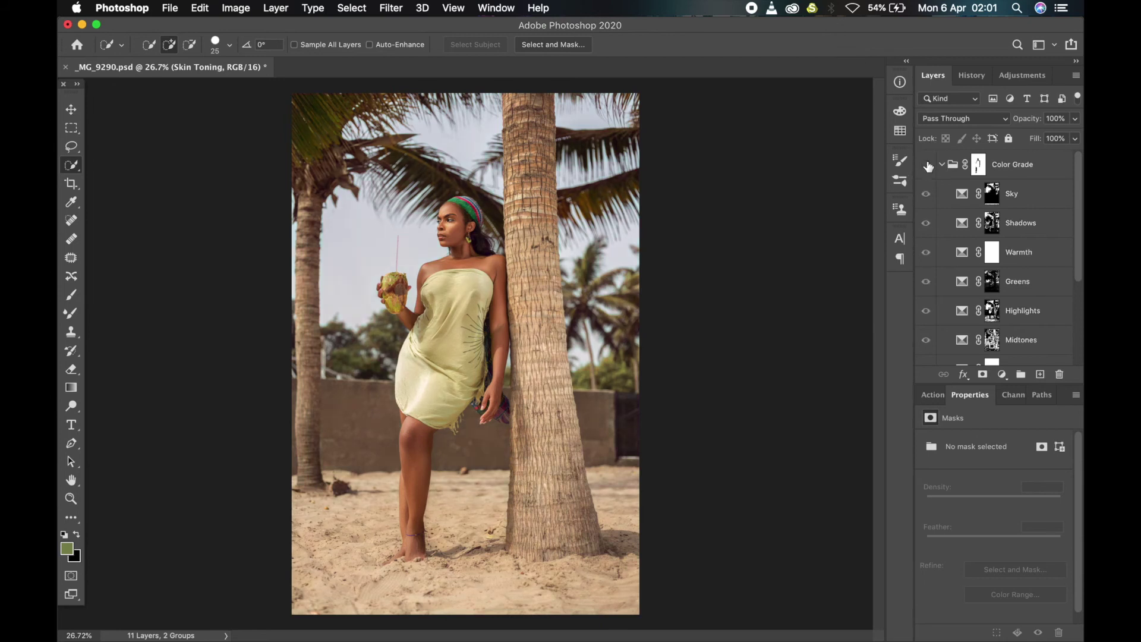
click(927, 165)
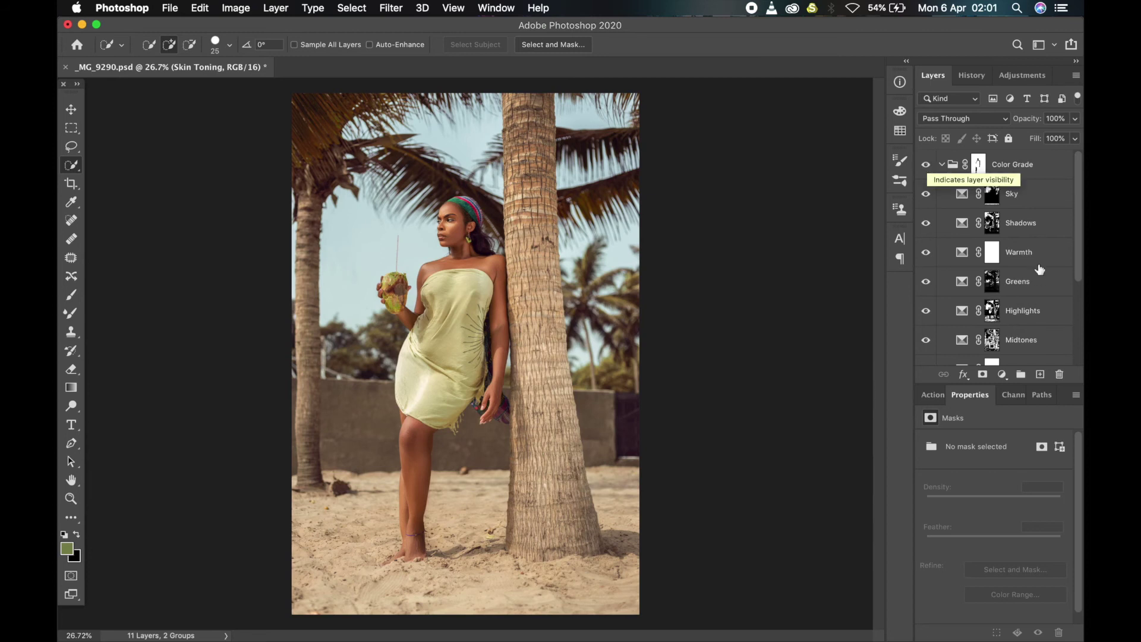
Review the adjustment layers inside the Color Grade group and collapse the group.
scroll(1035, 274, down, 4)
scroll(1031, 273, up, 1)
scroll(1031, 274, up, 3)
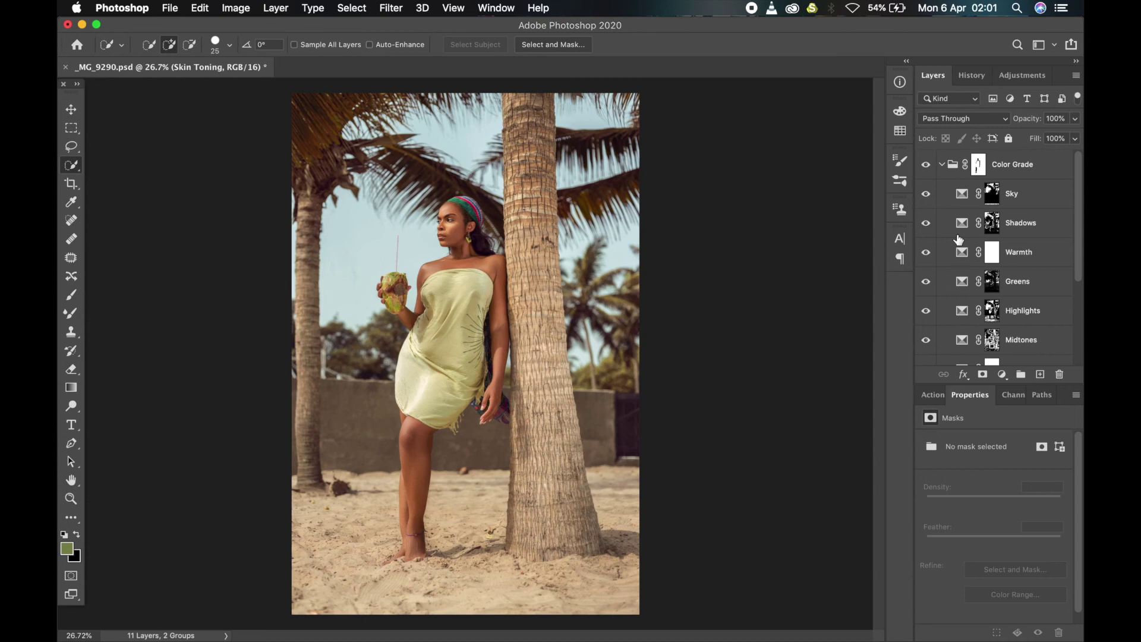
key(super+z)
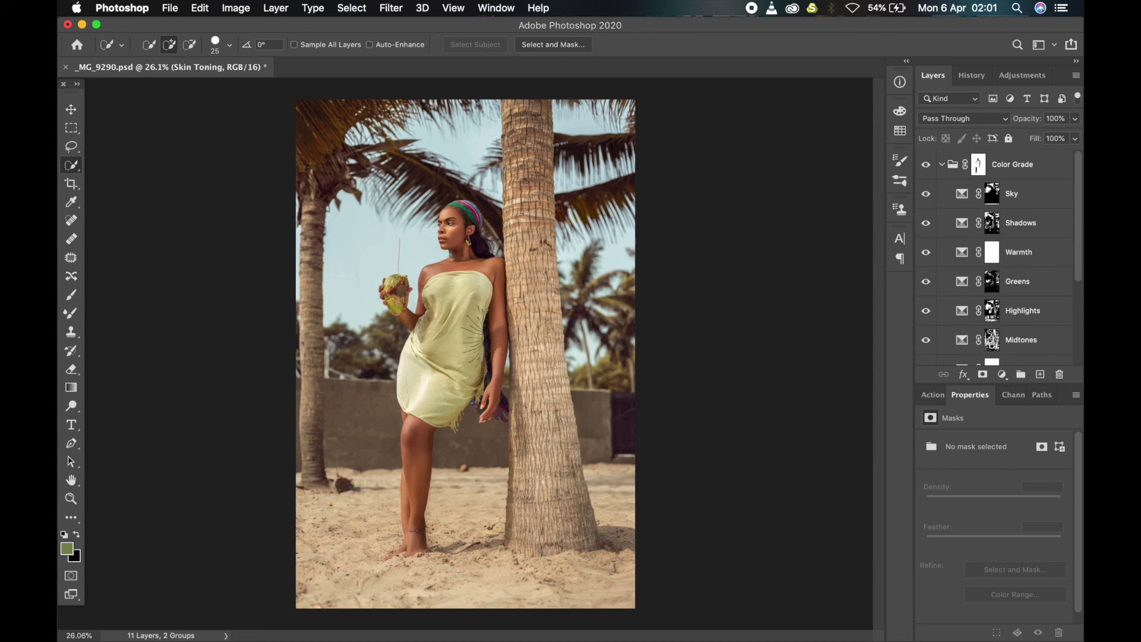
key(super+shift+z)
click(942, 165)
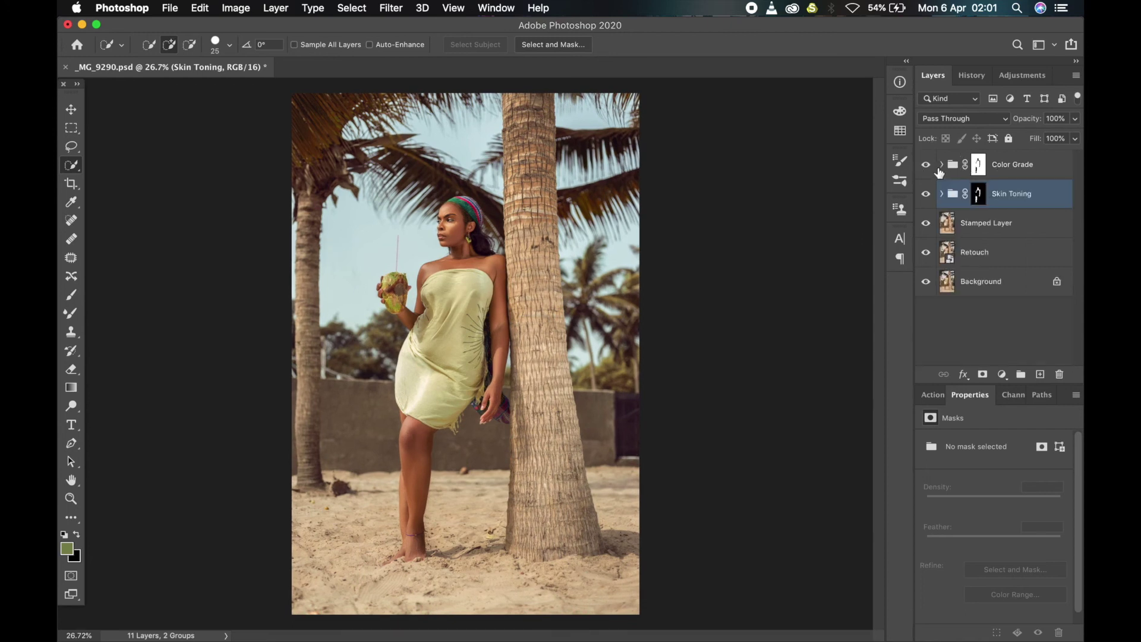
Compare the portrait up close with and without the Skin Toning group, and with and without the Color Grade group.
scroll(463, 226, up, 5)
scroll(463, 227, up, 2)
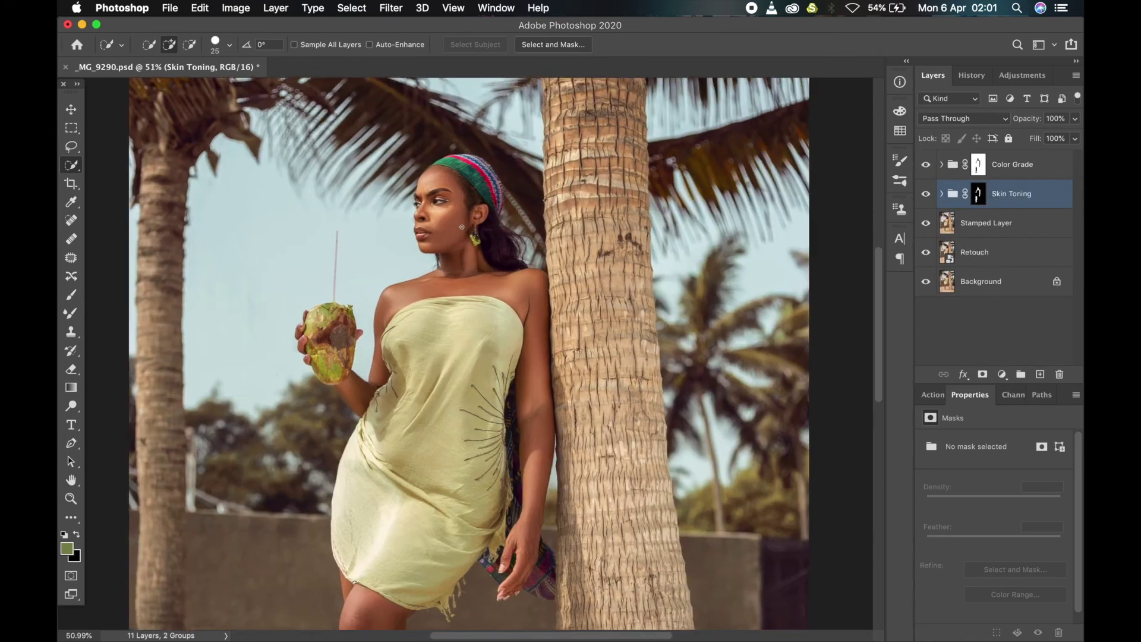
click(926, 195)
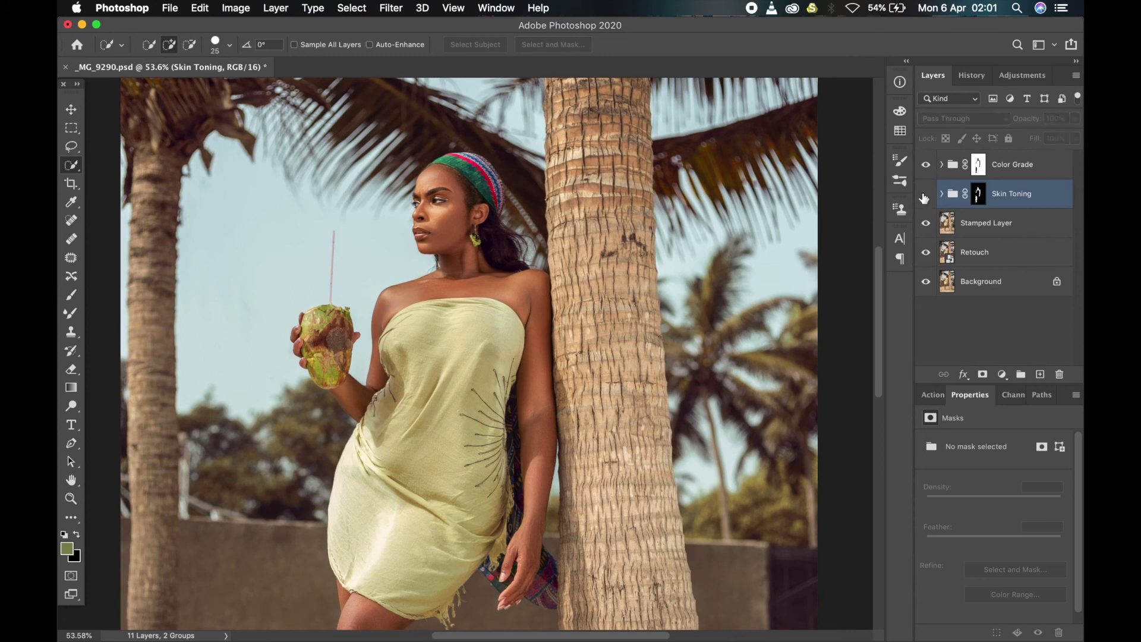
click(924, 196)
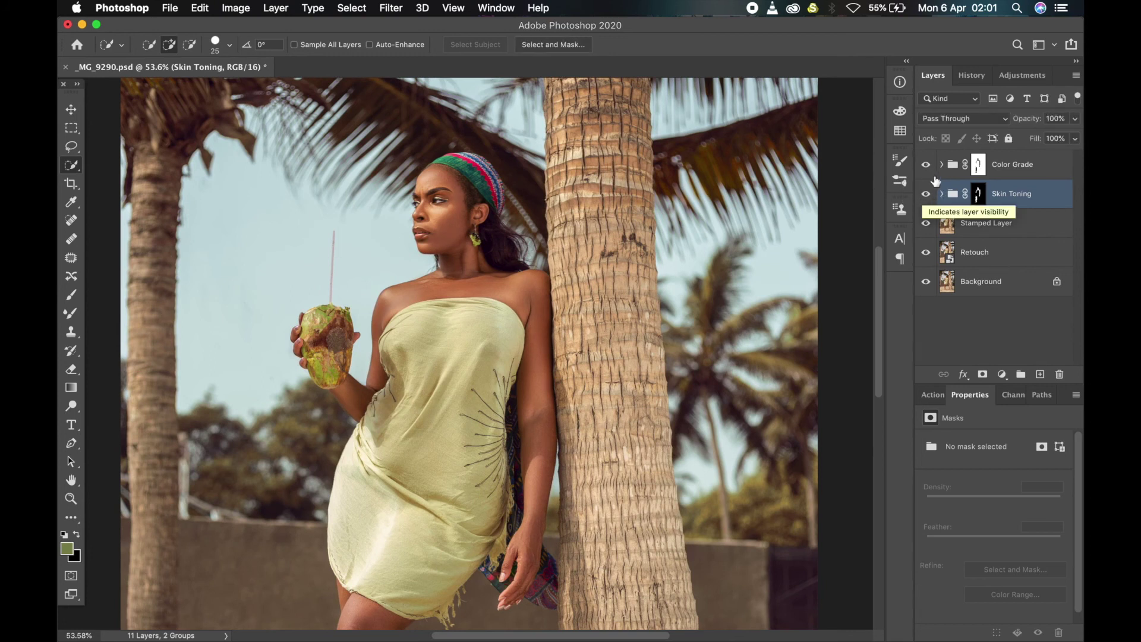
click(926, 166)
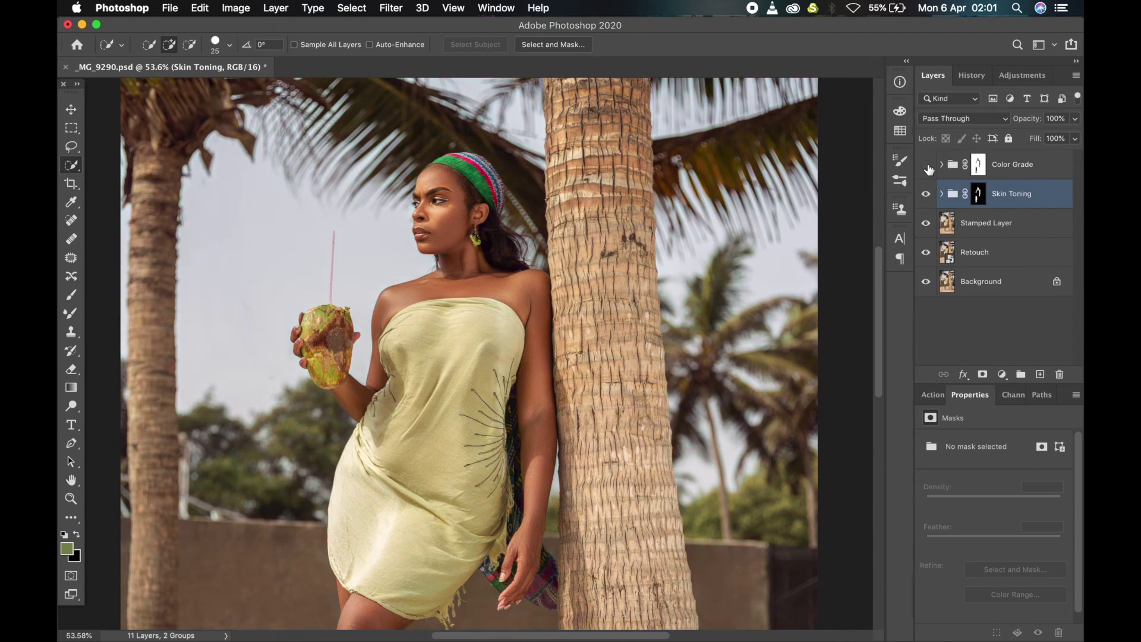
click(928, 166)
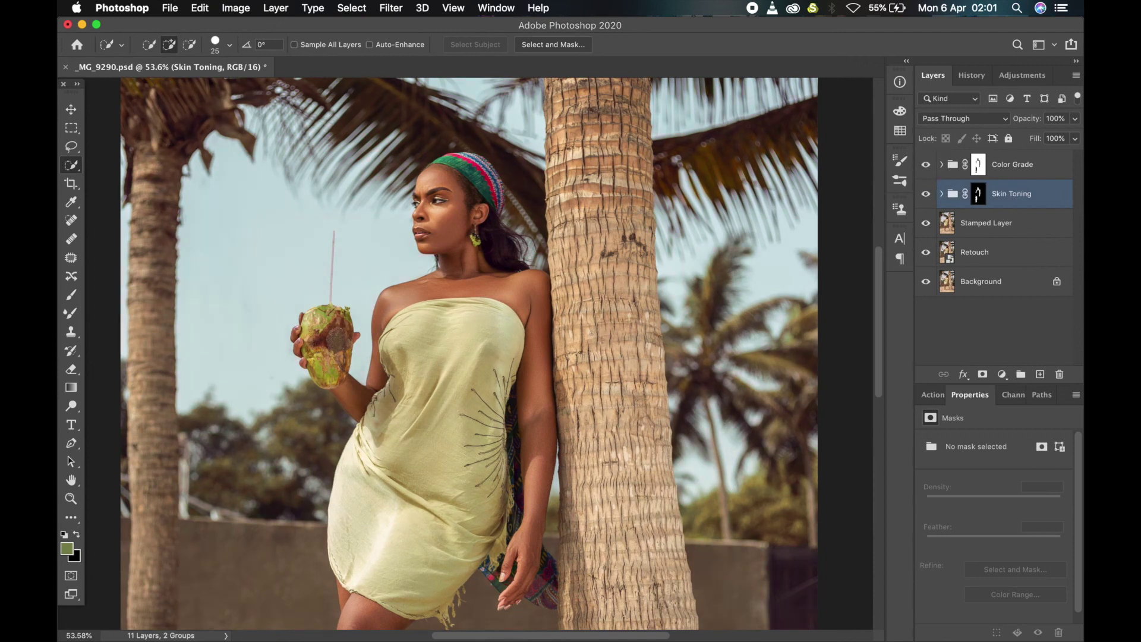
scroll(591, 333, down, 5)
scroll(592, 333, down, 2)
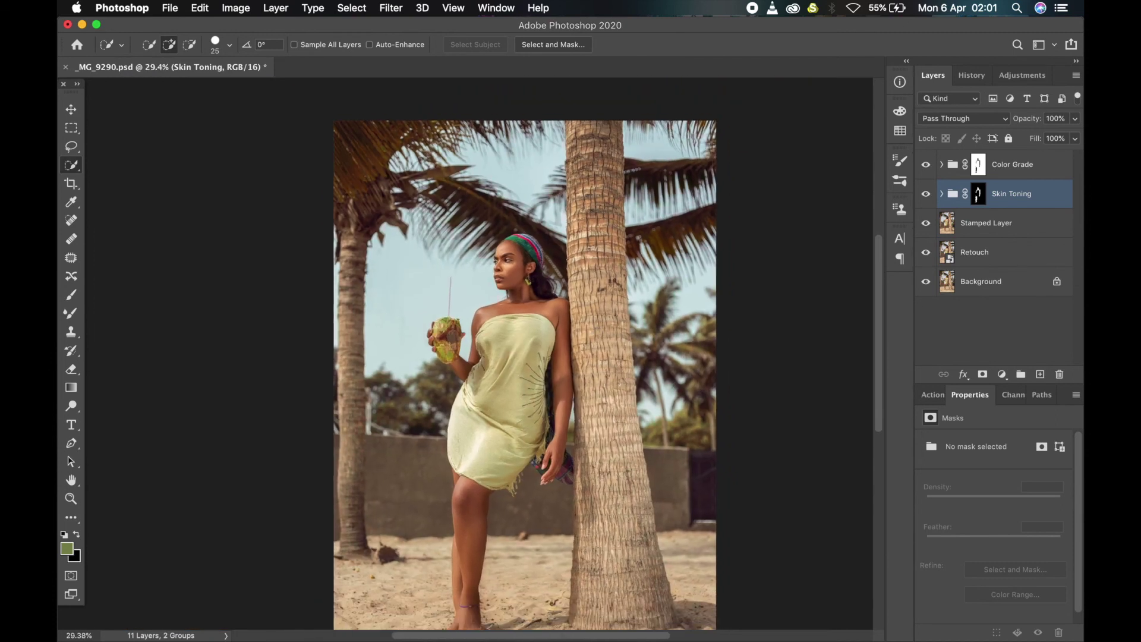
key(super+minus)
key(super+minus)
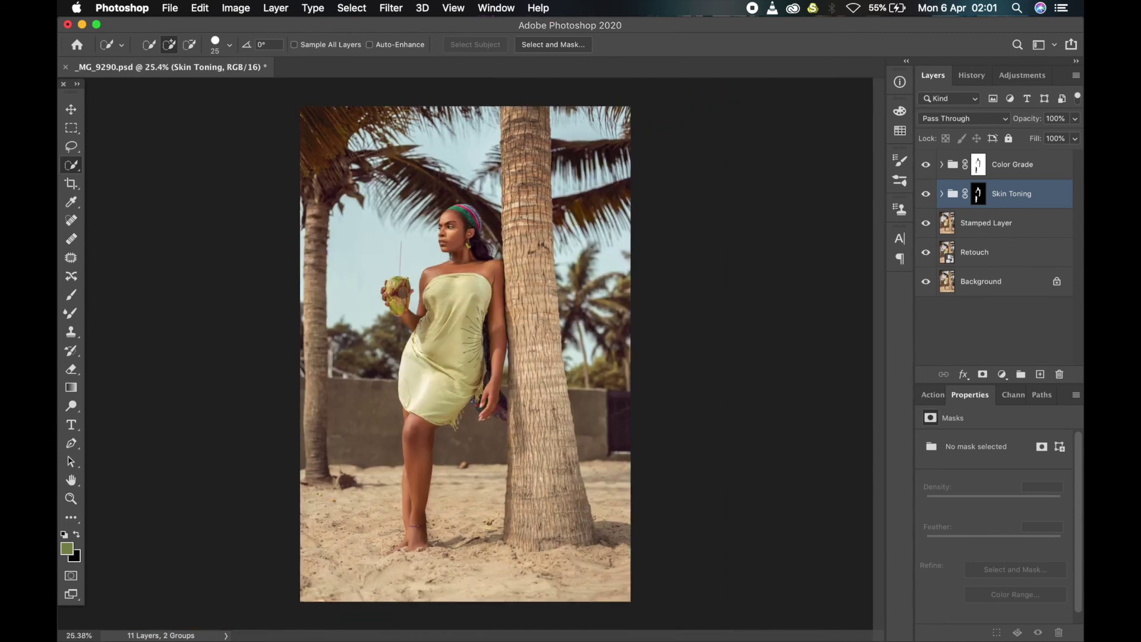
scroll(566, 341, up, 1)
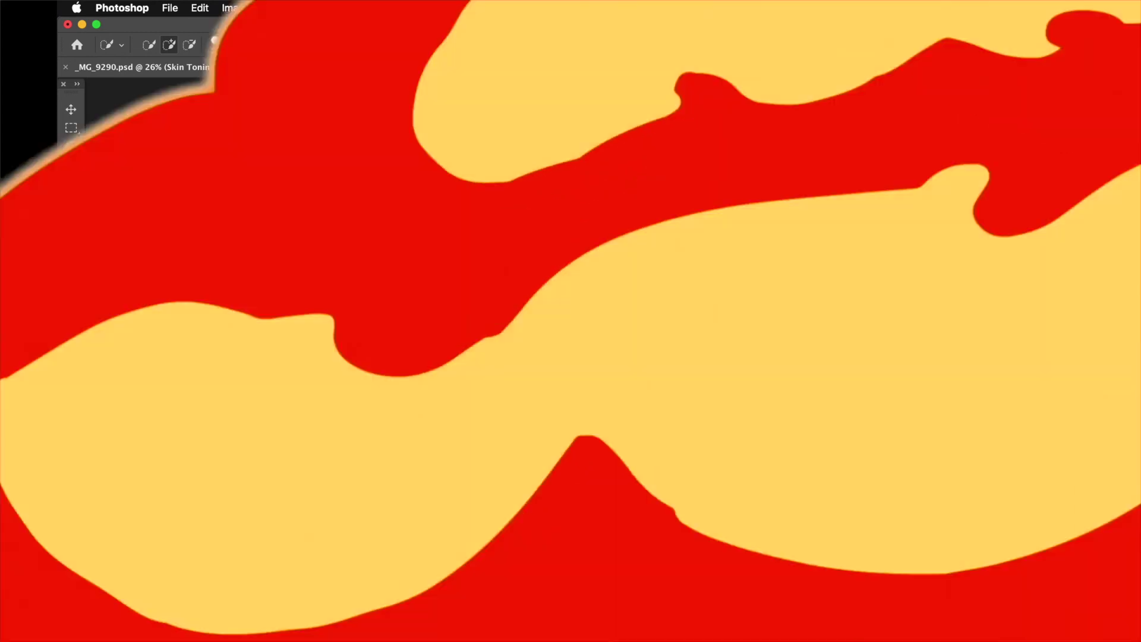